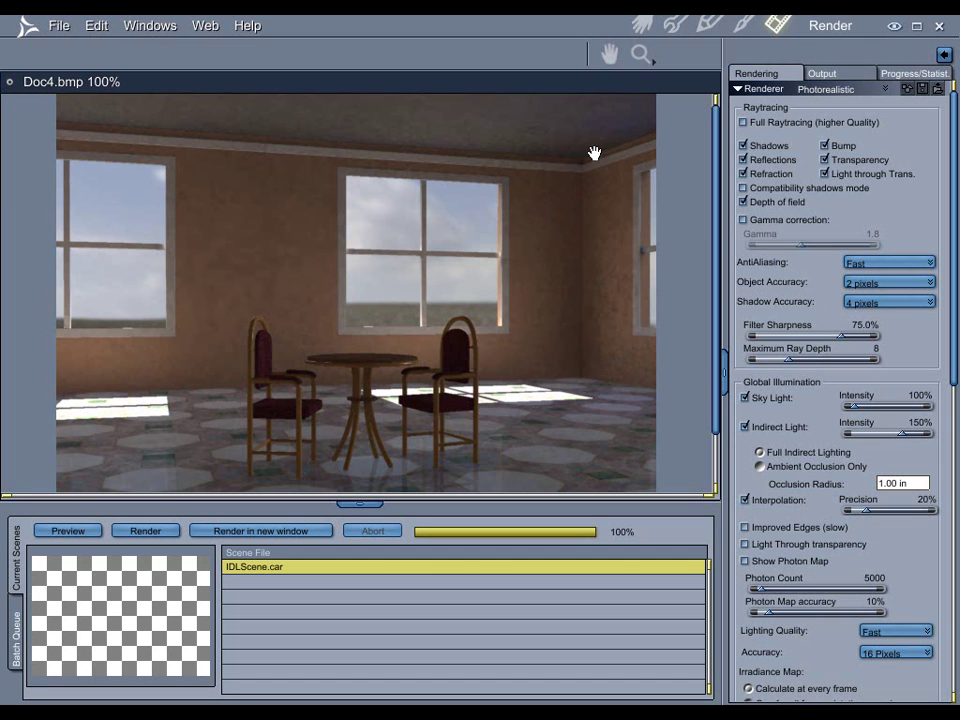
Step: Examine the rendered room image for lighting artefacts and review the raytracing and Global Illumination render settings
{"action": "left_click_drag", "start_coordinate": [625, 291], "coordinate": [624, 323]}
{"action": "mouse_move", "coordinate": [360, 303]}
{"action": "left_mouse_down"}
{"action": "mouse_move", "coordinate": [372, 262]}
{"action": "mouse_move", "coordinate": [377, 311]}
{"action": "left_mouse_up"}
{"action": "scroll", "coordinate": [820, 408], "scroll_direction": "down", "scroll_amount": 3}
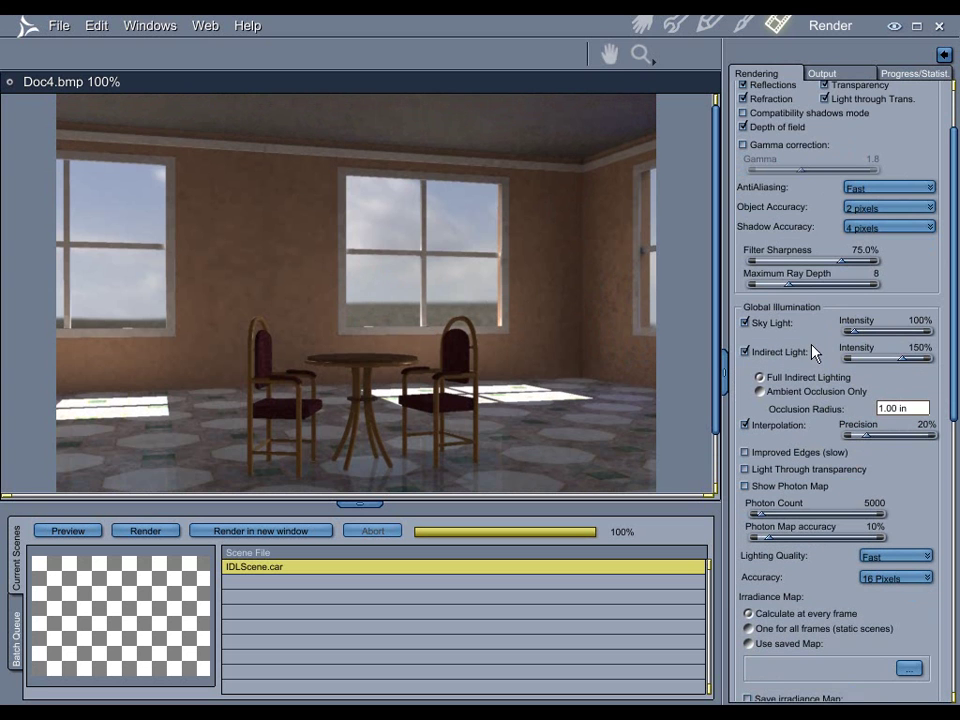
{"action": "scroll", "coordinate": [812, 345], "scroll_direction": "down", "scroll_amount": 4}
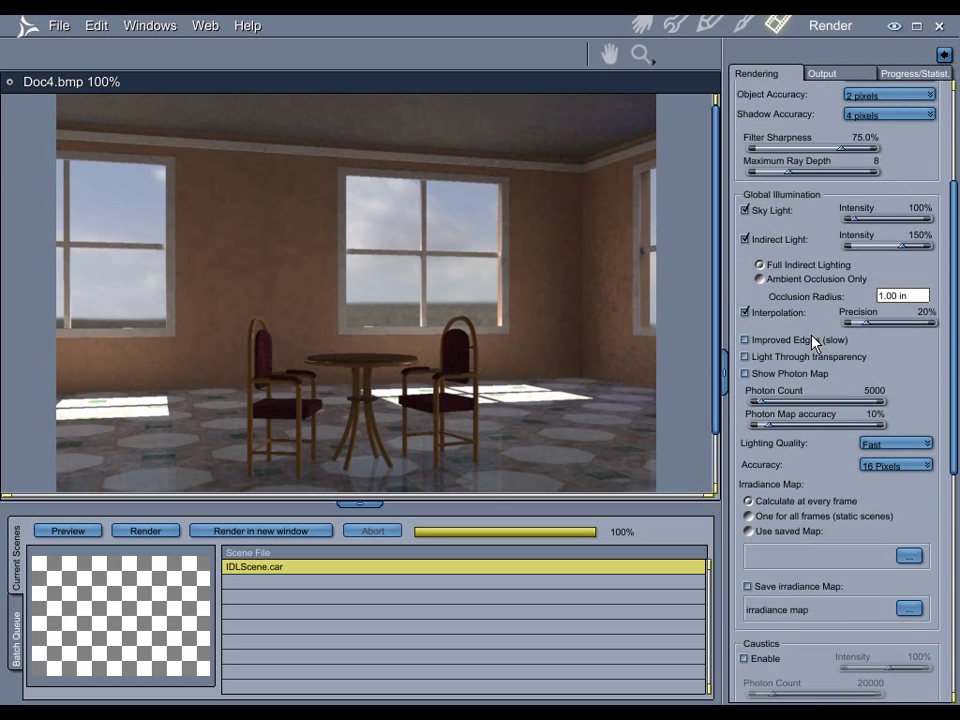
{"action": "scroll", "coordinate": [812, 345], "scroll_direction": "up", "scroll_amount": 4}
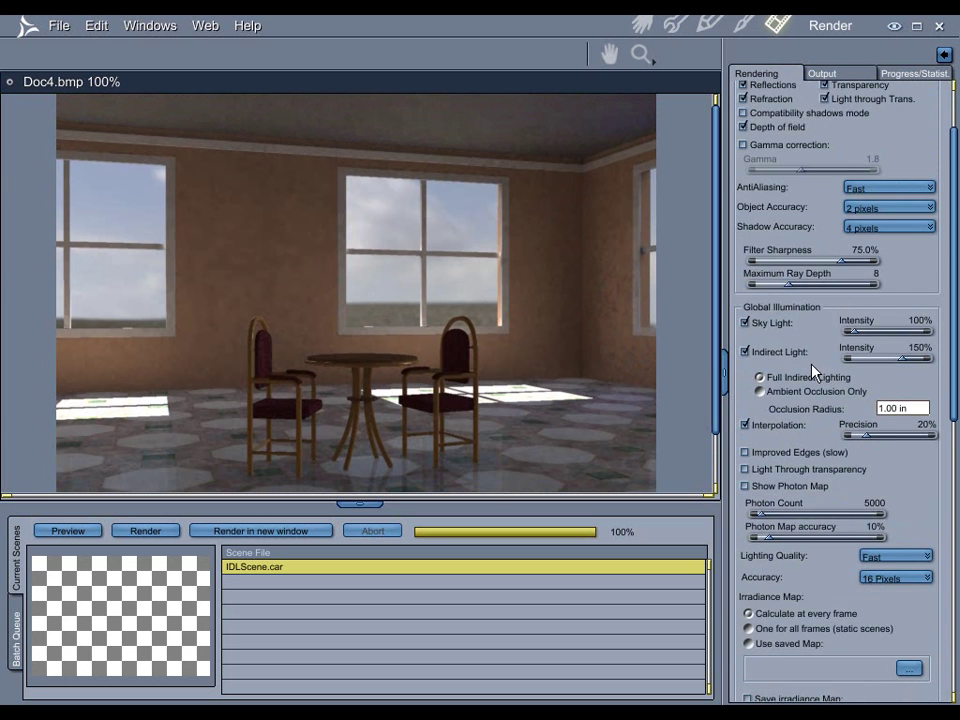
{"action": "scroll", "coordinate": [813, 370], "scroll_direction": "up", "scroll_amount": 3}
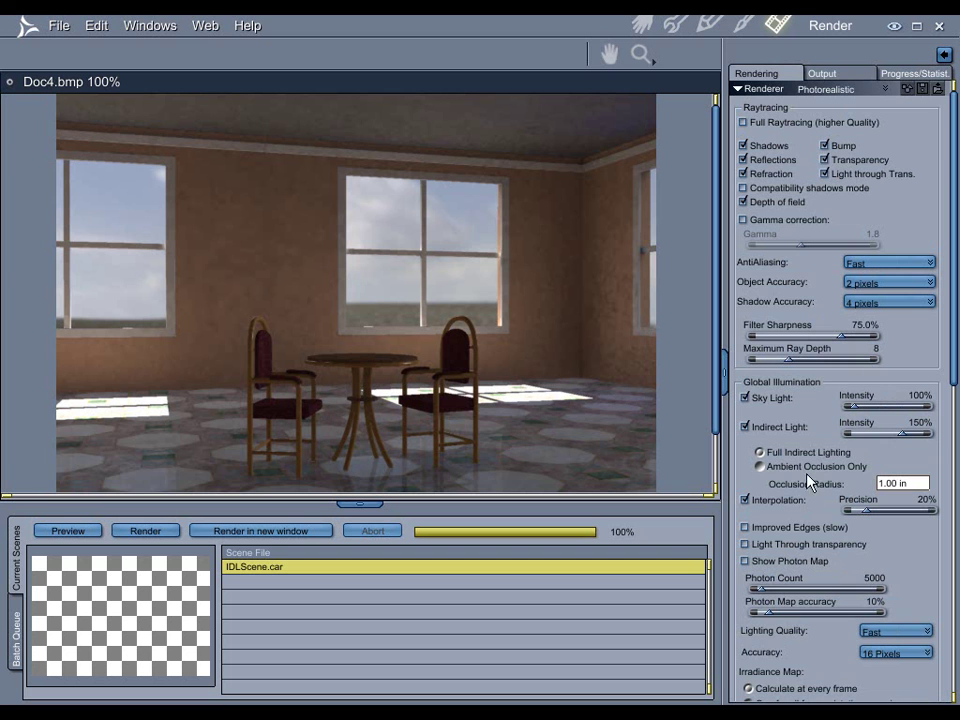
{"action": "scroll", "coordinate": [822, 412], "scroll_direction": "down", "scroll_amount": 1}
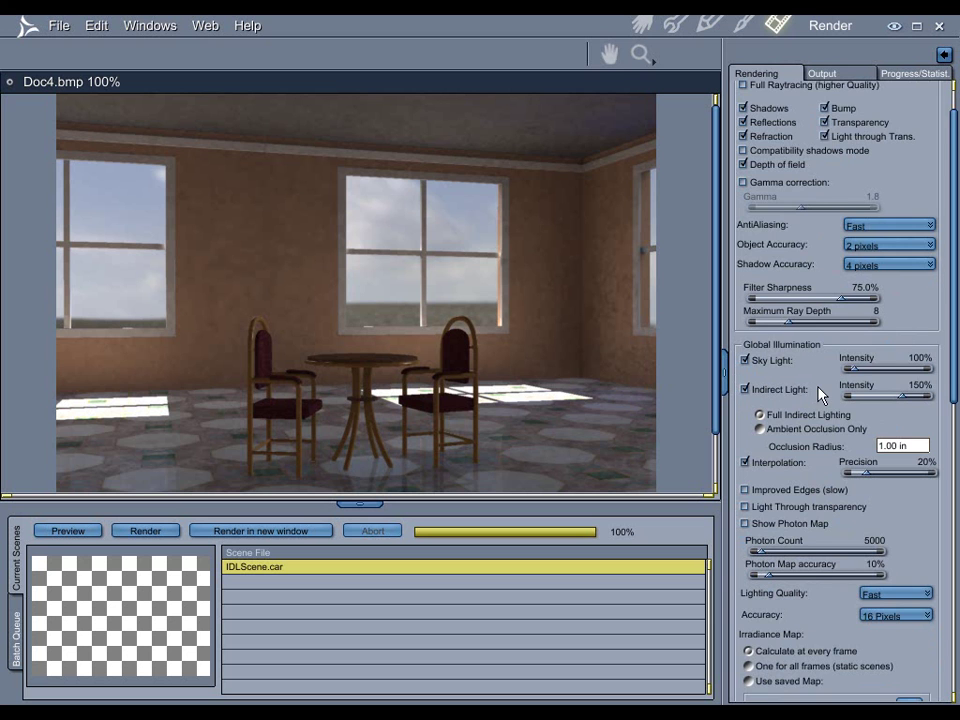
{"action": "scroll", "coordinate": [818, 392], "scroll_direction": "down", "scroll_amount": 1}
{"action": "scroll", "coordinate": [822, 394], "scroll_direction": "down", "scroll_amount": 1}
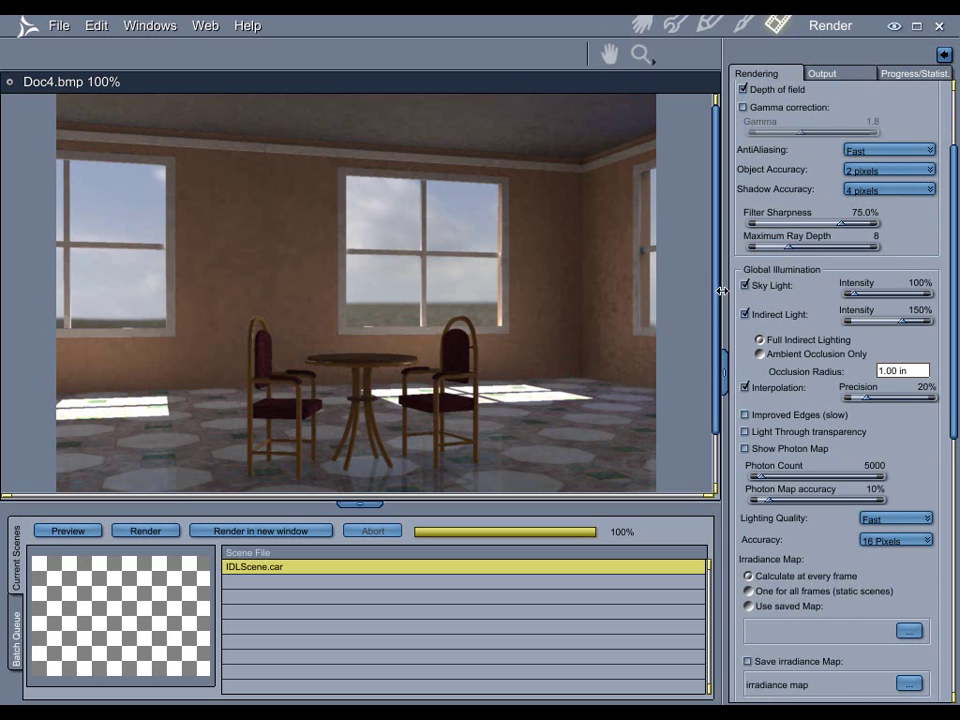
{"action": "mouse_move", "coordinate": [716, 267]}
{"action": "left_mouse_down"}
{"action": "mouse_move", "coordinate": [718, 311]}
{"action": "mouse_move", "coordinate": [720, 268]}
{"action": "left_mouse_up"}
{"action": "left_click_drag", "start_coordinate": [589, 379], "coordinate": [589, 311]}
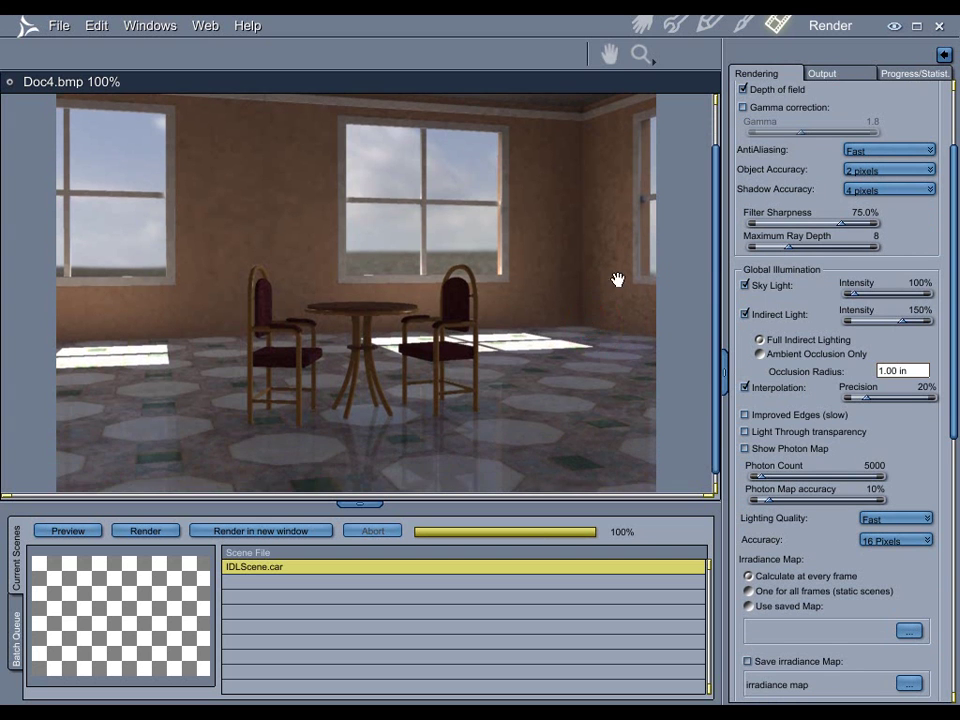
{"action": "left_click_drag", "start_coordinate": [580, 247], "coordinate": [574, 294]}
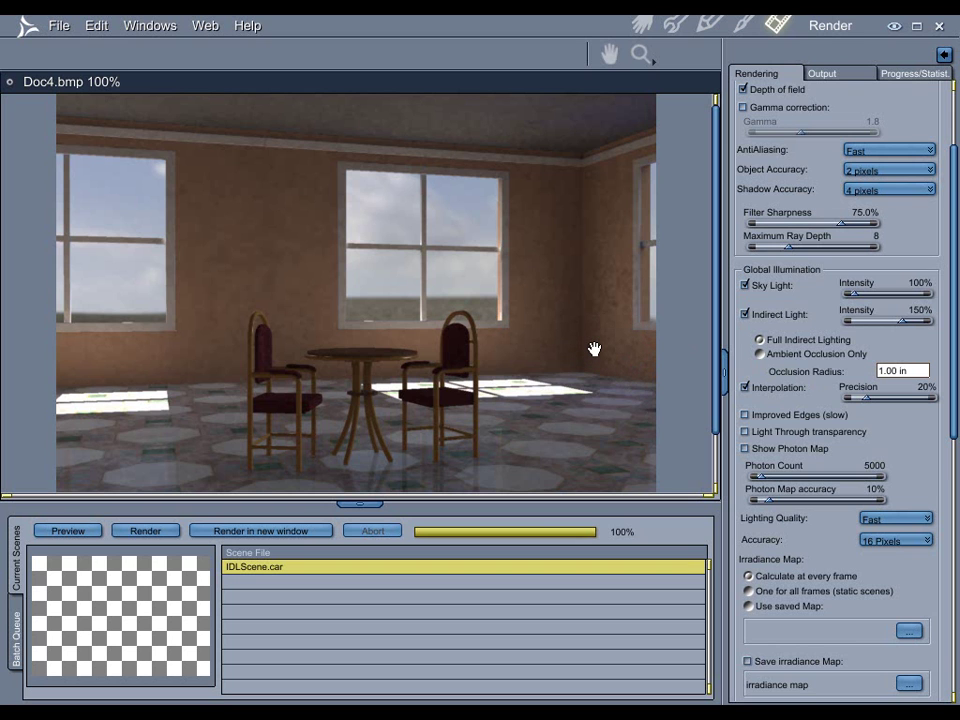
{"action": "left_click", "coordinate": [716, 333]}
{"action": "left_click_drag", "start_coordinate": [716, 333], "coordinate": [718, 392]}
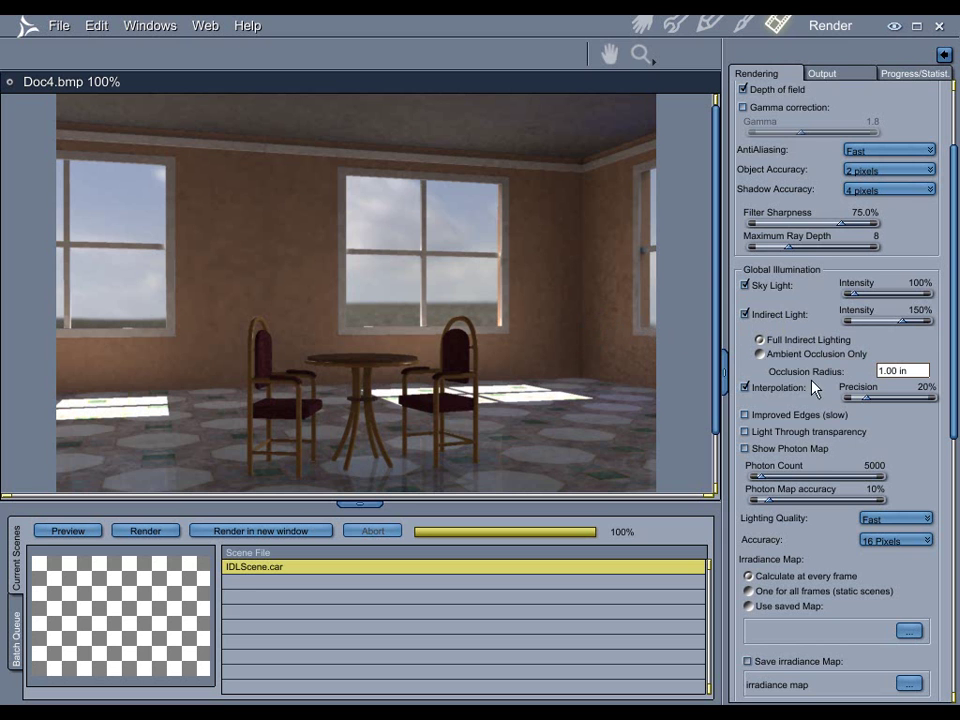
{"action": "scroll", "coordinate": [815, 457], "scroll_direction": "down", "scroll_amount": 2}
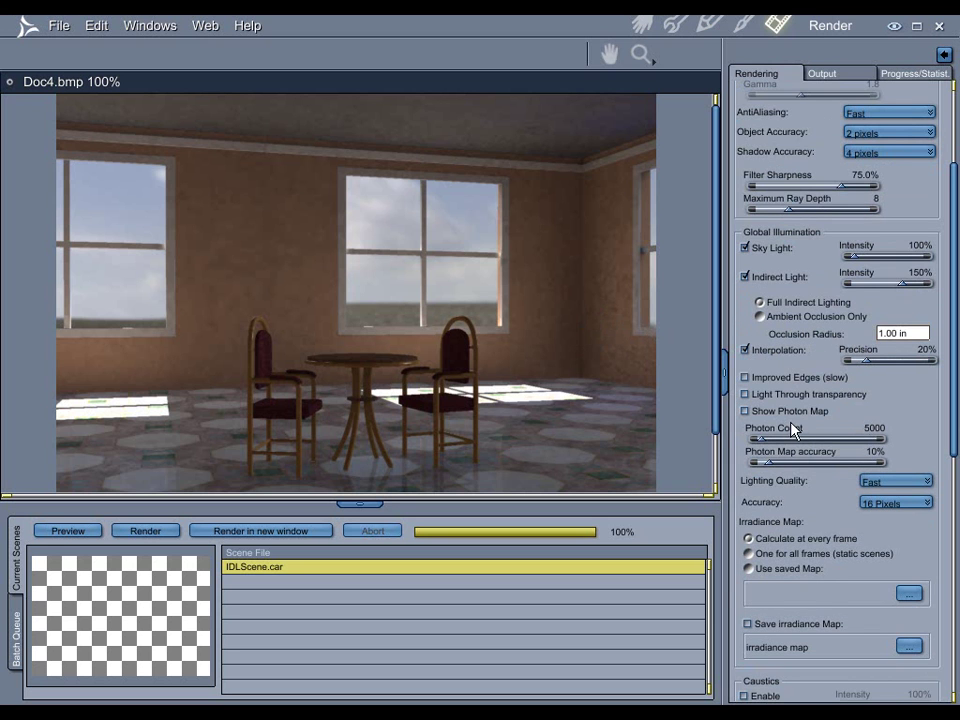
{"action": "scroll", "coordinate": [795, 430], "scroll_direction": "up", "scroll_amount": 2}
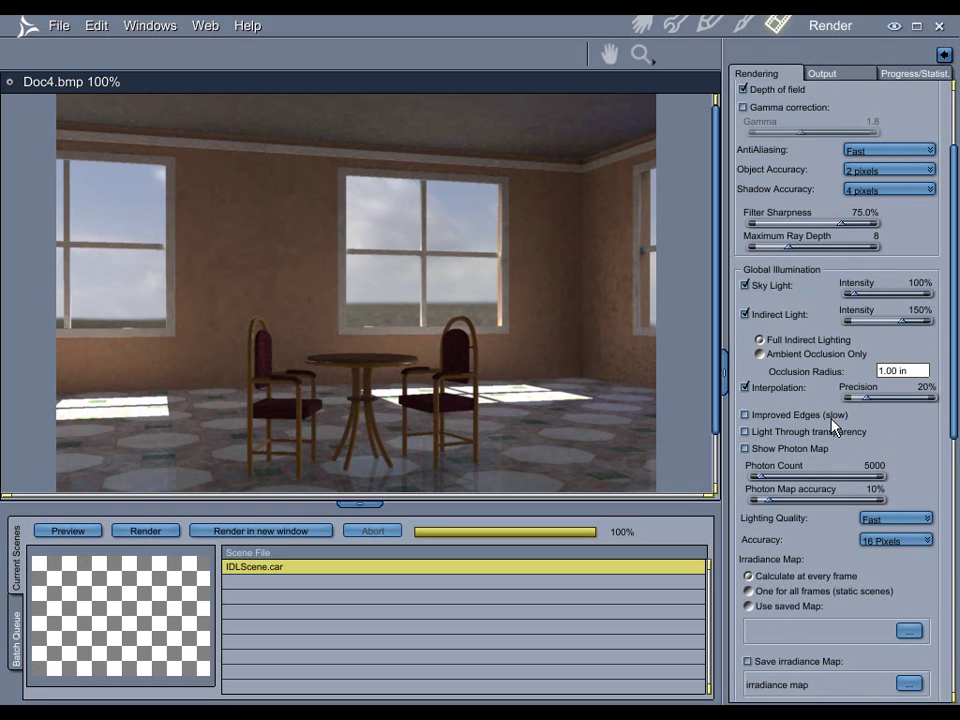
Step: Set the Global Illumination interpolation precision to 40%
{"action": "left_click", "coordinate": [921, 389]}
{"action": "type", "text": "40"}
{"action": "key", "text": "Return"}
Step: Set the Global Illumination photon count to 15000 and the photon map accuracy to 20%
{"action": "scroll", "coordinate": [840, 427], "scroll_direction": "down", "scroll_amount": 2}
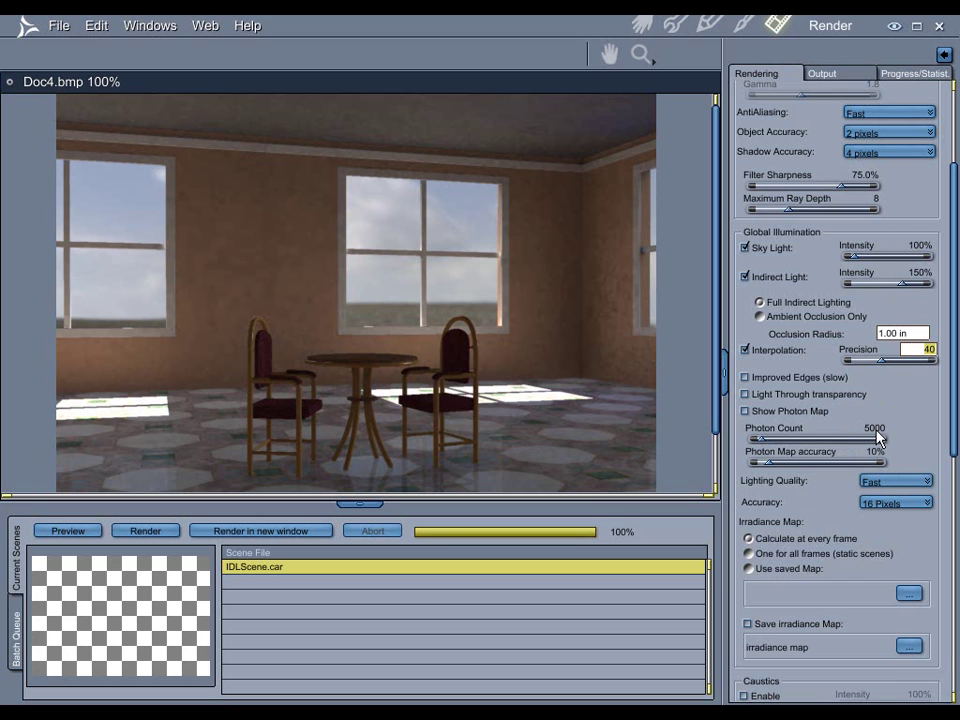
{"action": "left_click", "coordinate": [906, 431]}
{"action": "type", "text": "15000"}
{"action": "key", "text": "Return"}
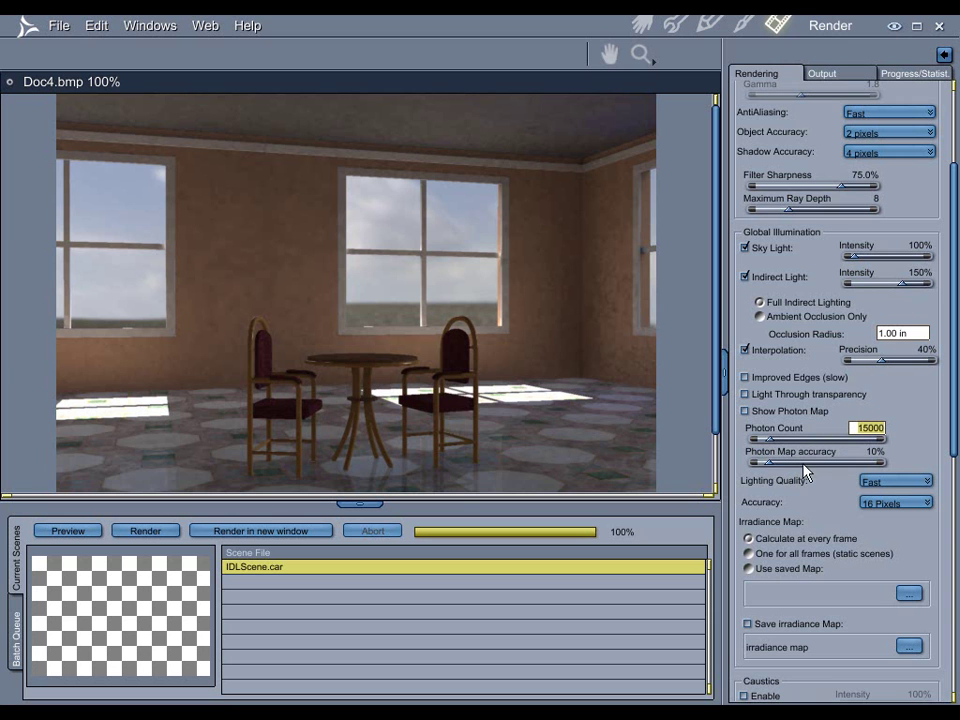
{"action": "type", "text": "20"}
{"action": "key", "text": "Return"}
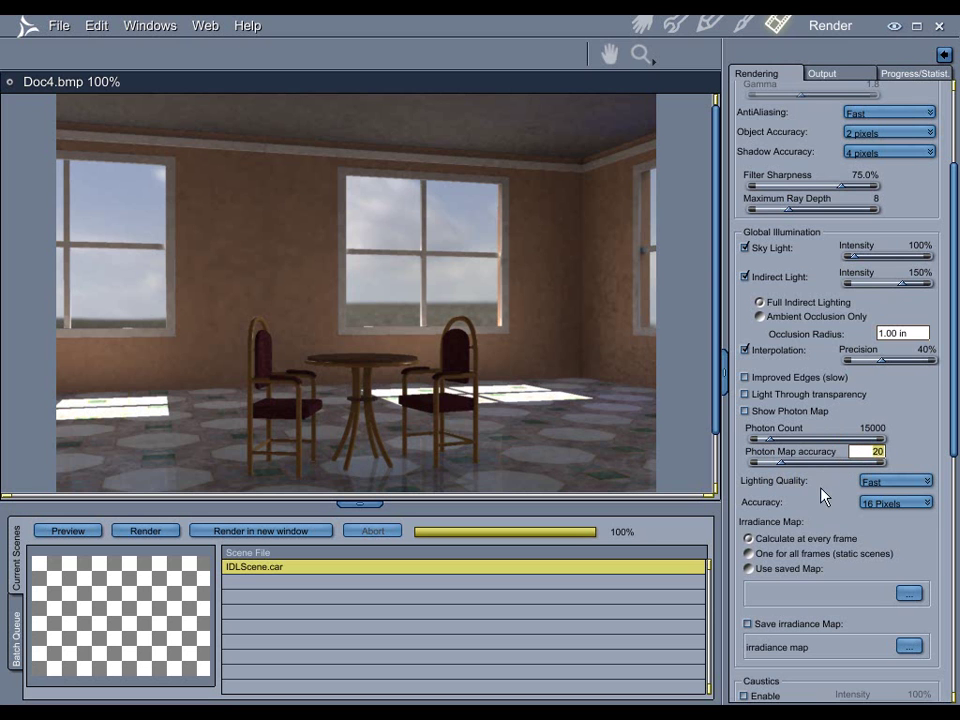
Step: Set the Global Illumination lighting quality to Good and the accuracy to 4 pixels
{"action": "left_click", "coordinate": [891, 484]}
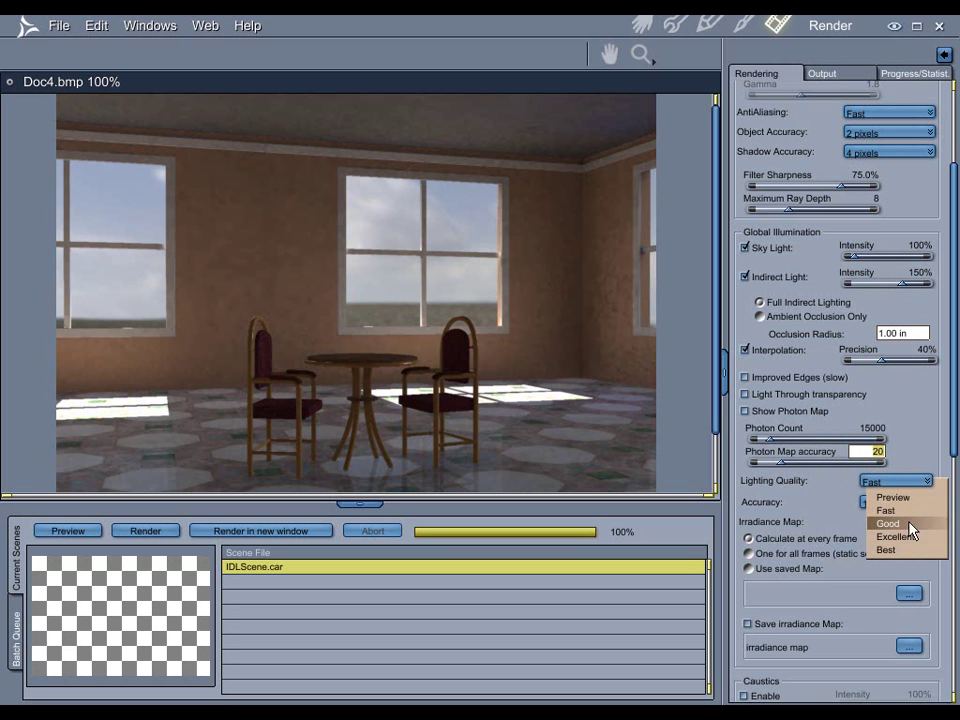
{"action": "left_click", "coordinate": [887, 523]}
{"action": "left_click", "coordinate": [895, 505]}
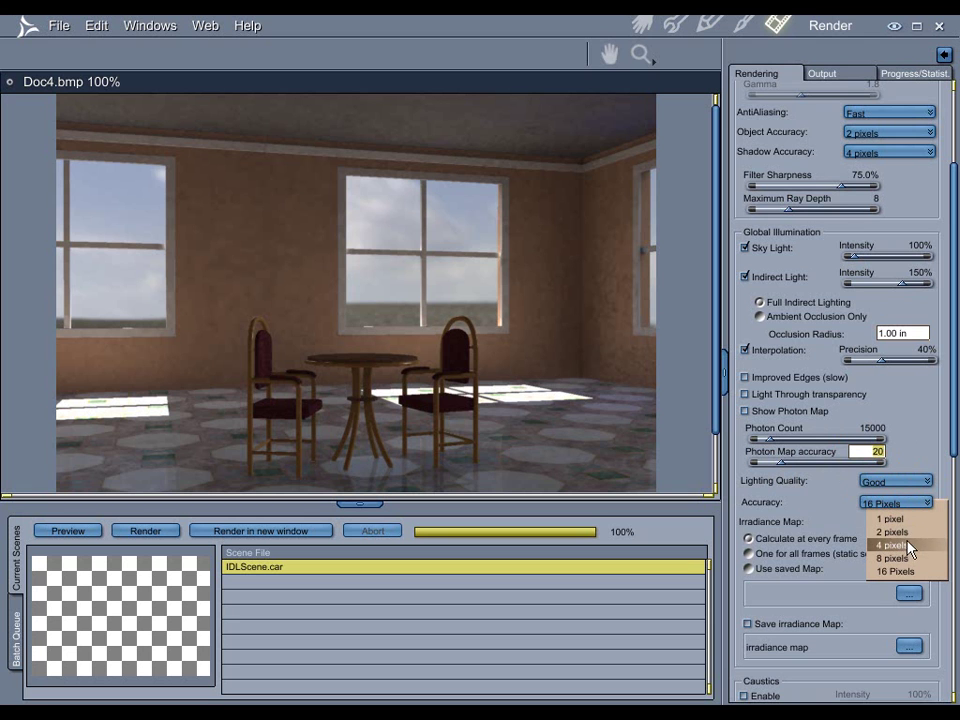
{"action": "left_click", "coordinate": [906, 546]}
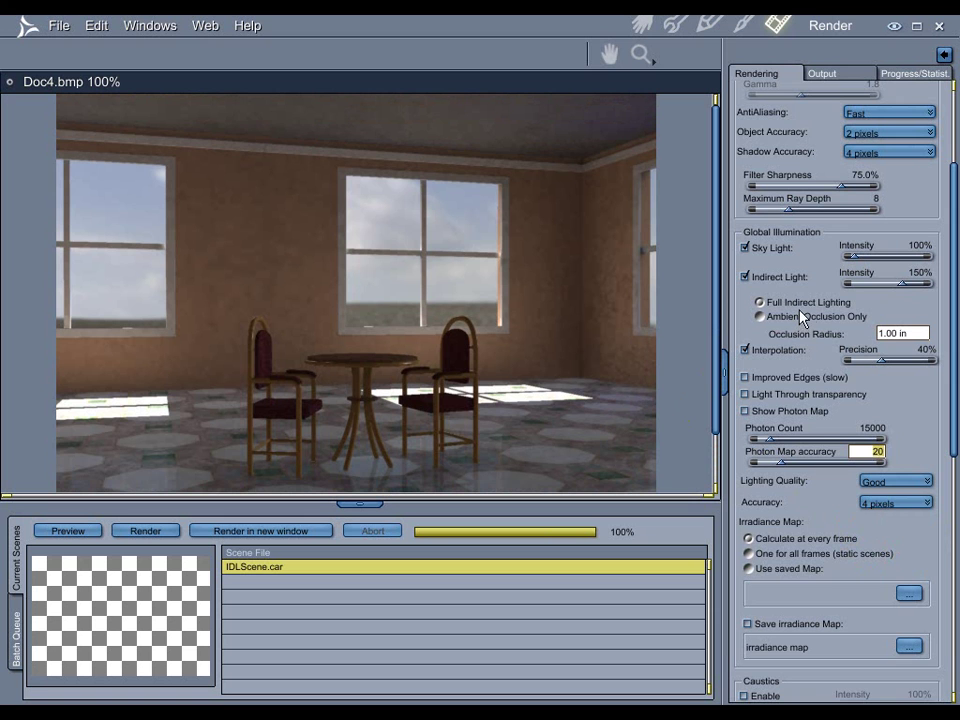
Step: Raise the Global Illumination lighting quality to Excellent
{"action": "mouse_move", "coordinate": [600, 332]}
{"action": "left_mouse_down"}
{"action": "mouse_move", "coordinate": [604, 312]}
{"action": "mouse_move", "coordinate": [600, 338]}
{"action": "left_mouse_up"}
{"action": "left_click", "coordinate": [895, 483]}
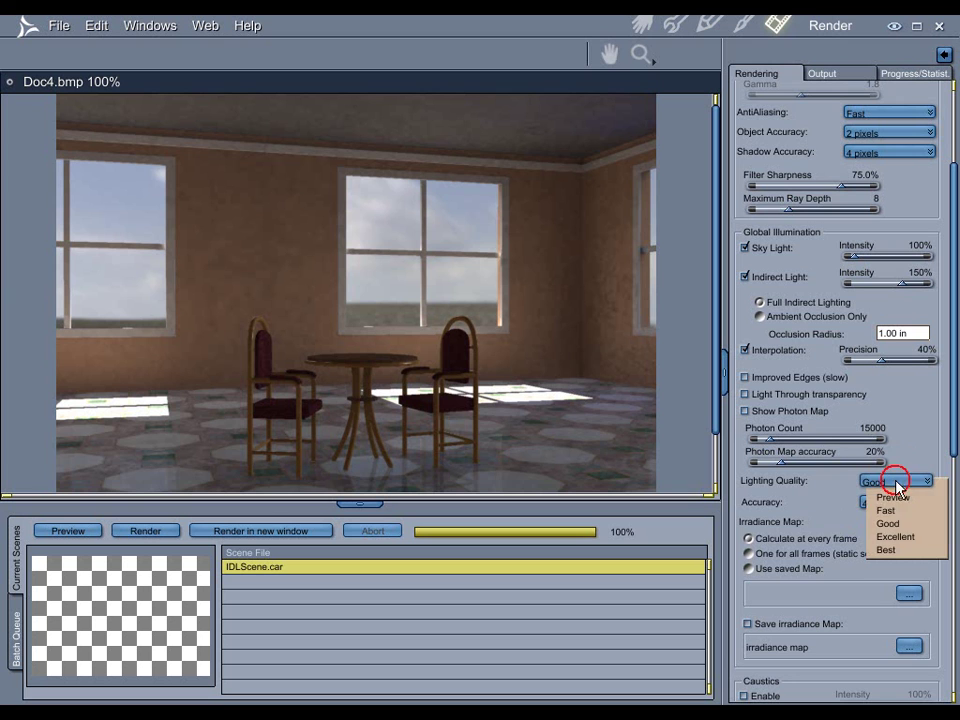
{"action": "left_click", "coordinate": [905, 537]}
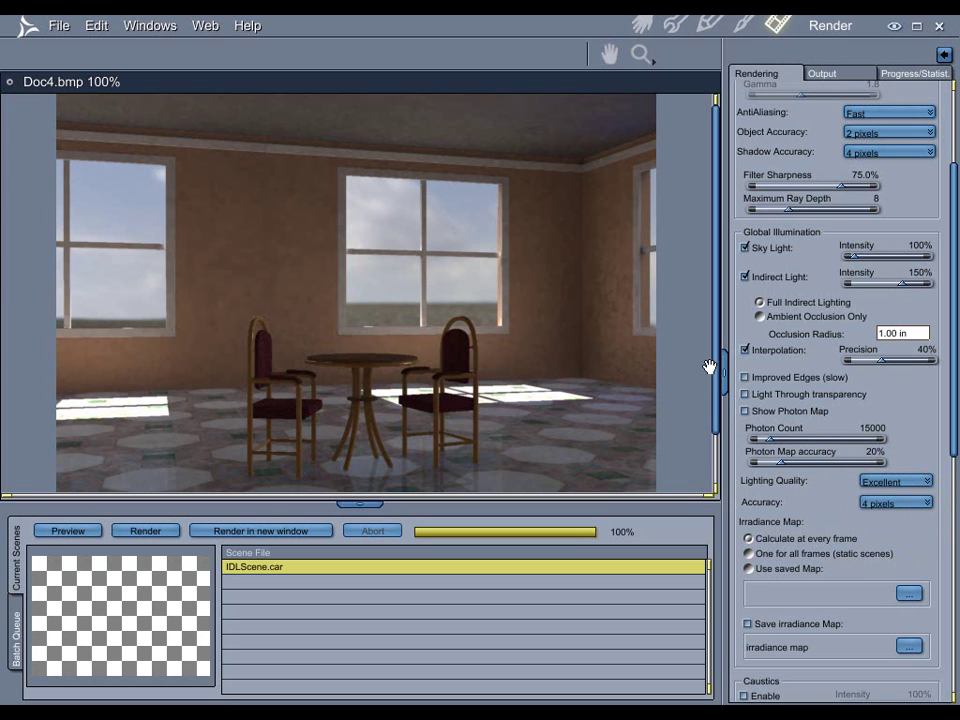
{"action": "mouse_move", "coordinate": [717, 343]}
{"action": "left_mouse_down"}
{"action": "mouse_move", "coordinate": [718, 385]}
{"action": "mouse_move", "coordinate": [720, 360]}
{"action": "left_mouse_up"}
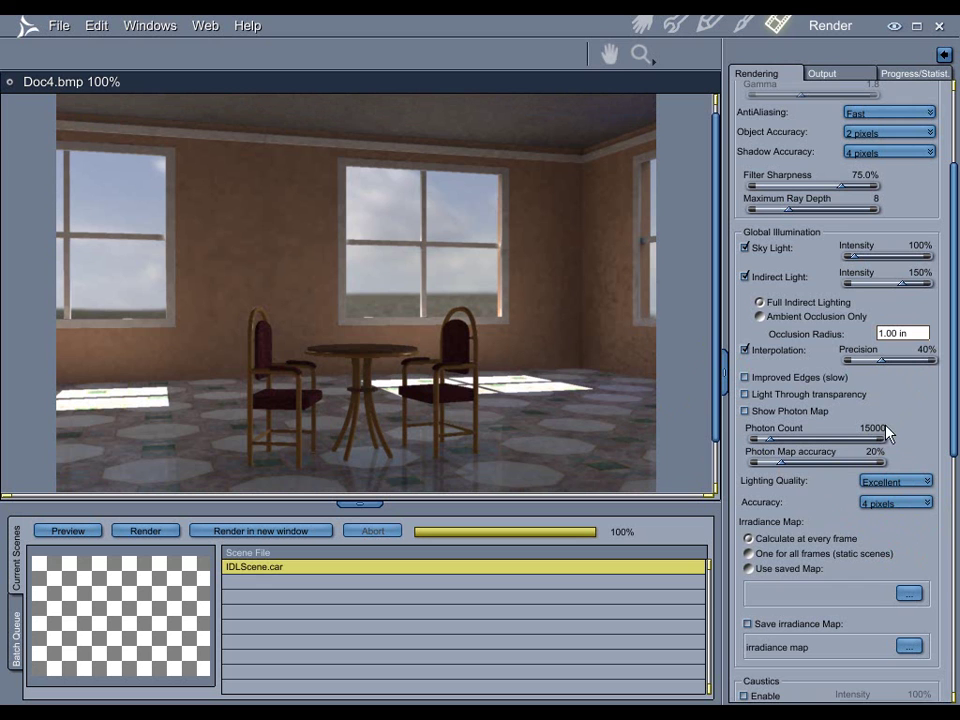
{"action": "left_click", "coordinate": [900, 482]}
{"action": "left_click", "coordinate": [826, 502]}
Step: Inspect the room's outer walls and windows in the Assemble room and compare them with the rendered image
{"action": "left_click", "coordinate": [643, 22]}
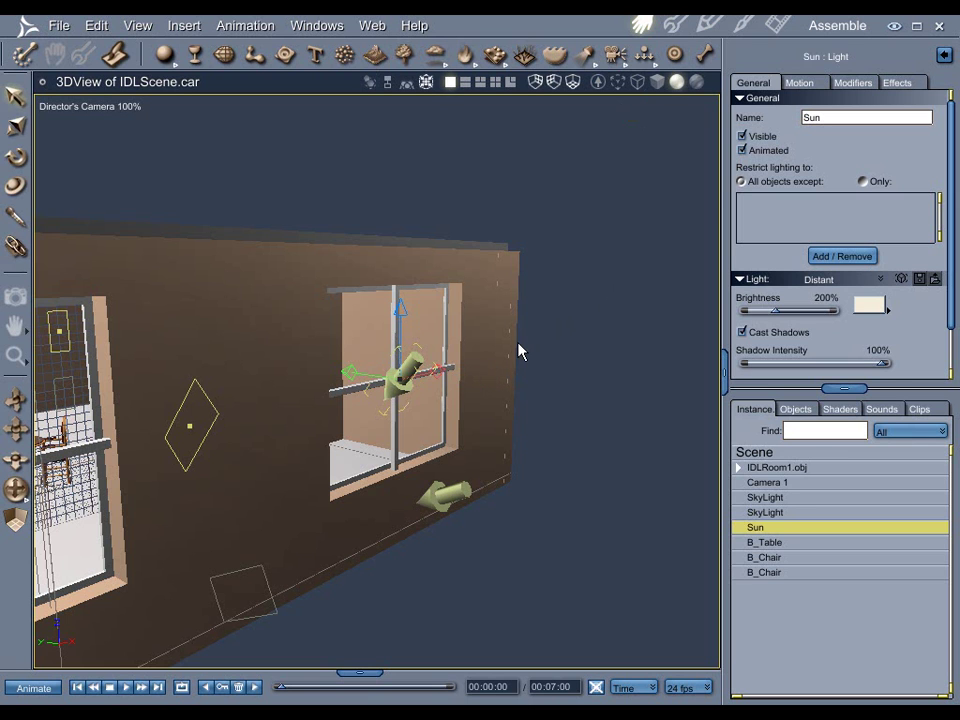
{"action": "left_click_drag", "start_coordinate": [532, 346], "coordinate": [321, 390]}
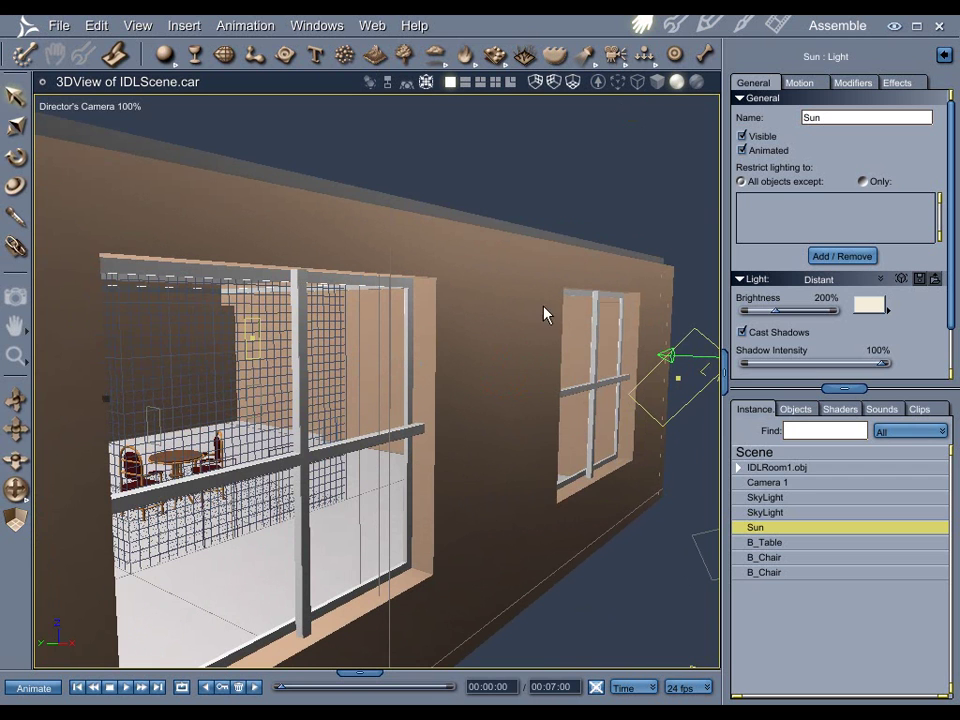
{"action": "left_click_drag", "start_coordinate": [612, 257], "coordinate": [570, 317]}
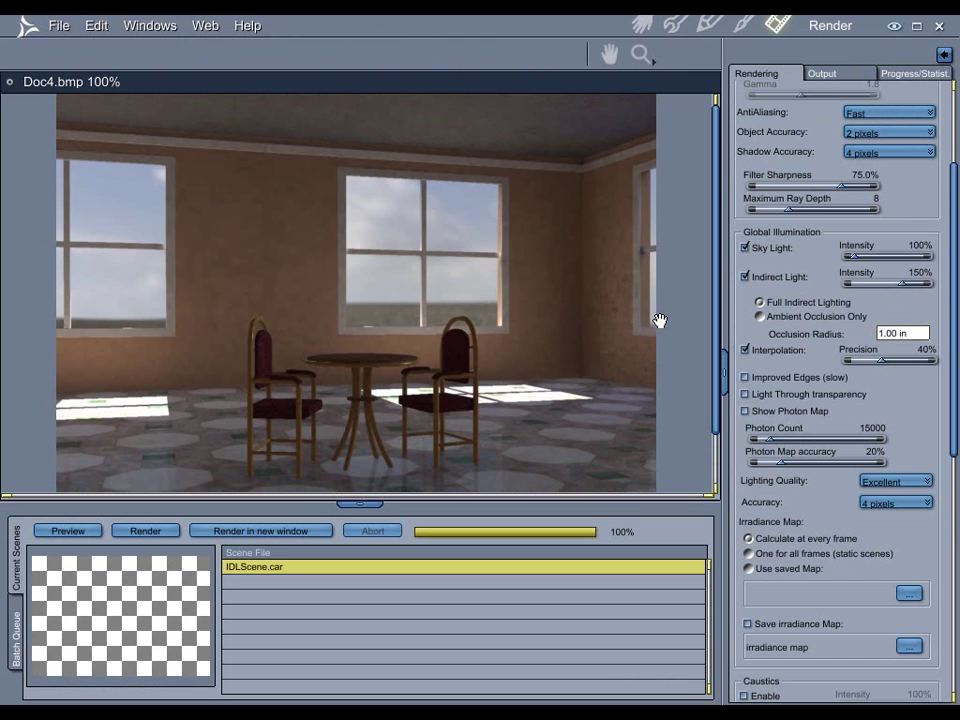
{"action": "scroll", "coordinate": [619, 310], "scroll_direction": "down", "scroll_amount": 2}
{"action": "scroll", "coordinate": [617, 309], "scroll_direction": "up", "scroll_amount": 2}
{"action": "scroll", "coordinate": [593, 300], "scroll_direction": "down", "scroll_amount": 2}
{"action": "scroll", "coordinate": [596, 245], "scroll_direction": "up", "scroll_amount": 2}
{"action": "scroll", "coordinate": [574, 356], "scroll_direction": "down", "scroll_amount": 1}
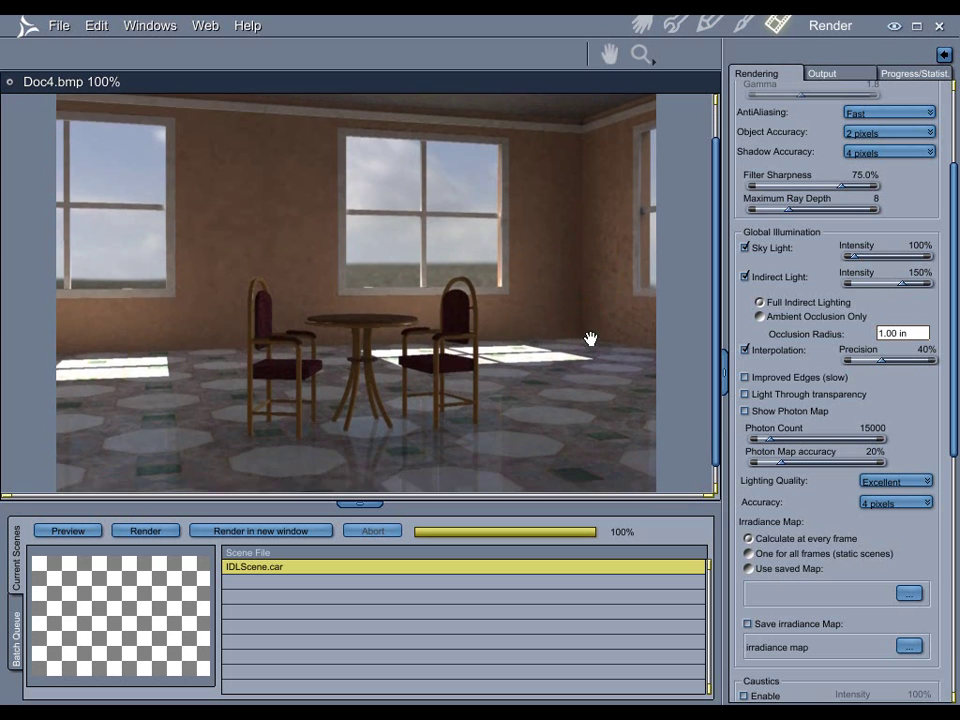
{"action": "left_click_drag", "start_coordinate": [590, 337], "coordinate": [583, 371]}
Step: Return to the Assemble room, view the building's exterior from its corner, and expand IDLRoom1.obj to list its parts
{"action": "left_click", "coordinate": [643, 22]}
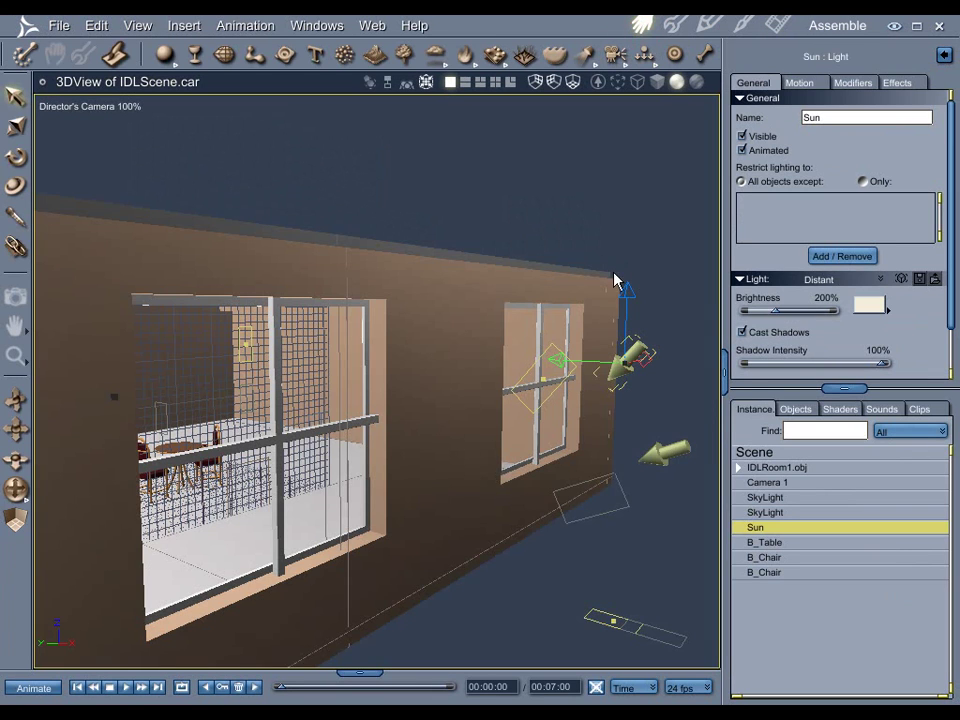
{"action": "middle_click_drag", "start_coordinate": [617, 279], "coordinate": [607, 201]}
{"action": "left_click", "coordinate": [587, 184]}
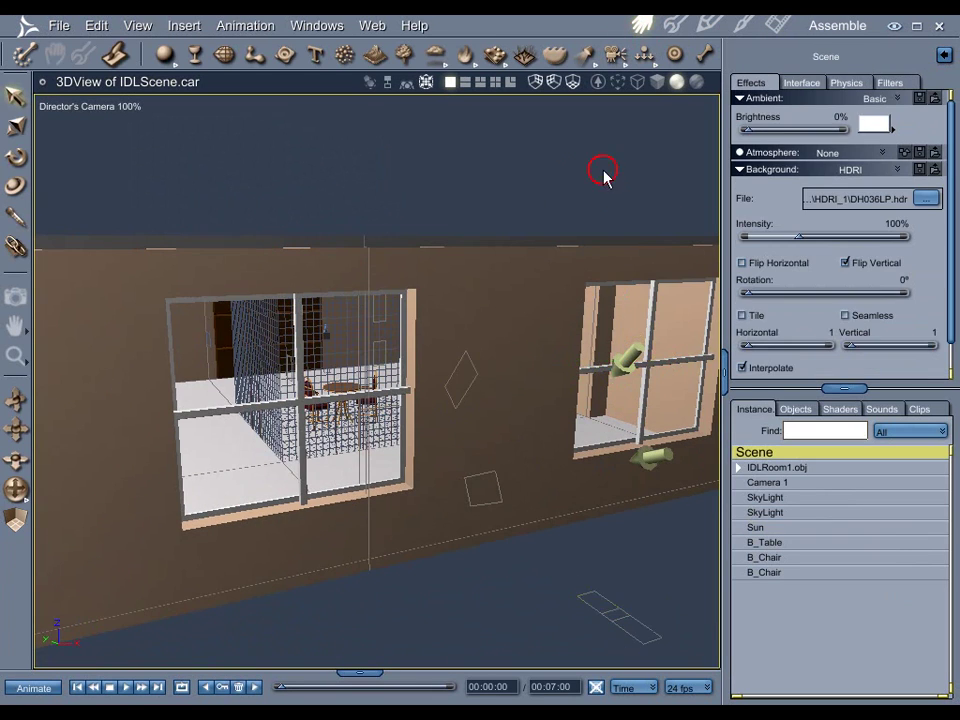
{"action": "middle_click_drag", "start_coordinate": [540, 180], "coordinate": [706, 425]}
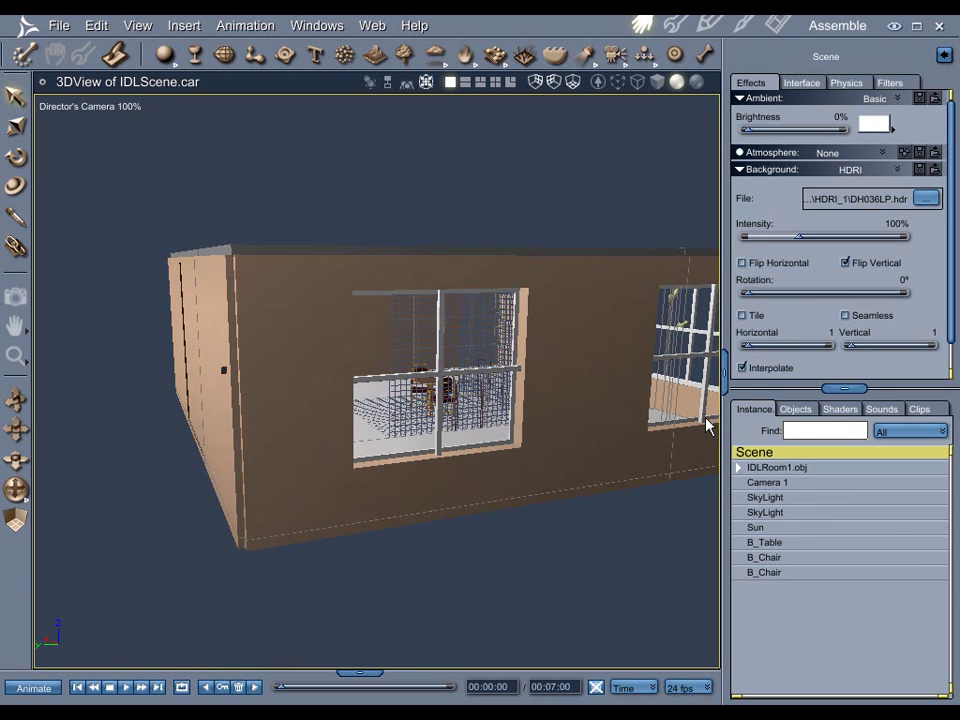
{"action": "left_click", "coordinate": [740, 468]}
{"action": "middle_click_drag", "start_coordinate": [638, 484], "coordinate": [615, 505]}
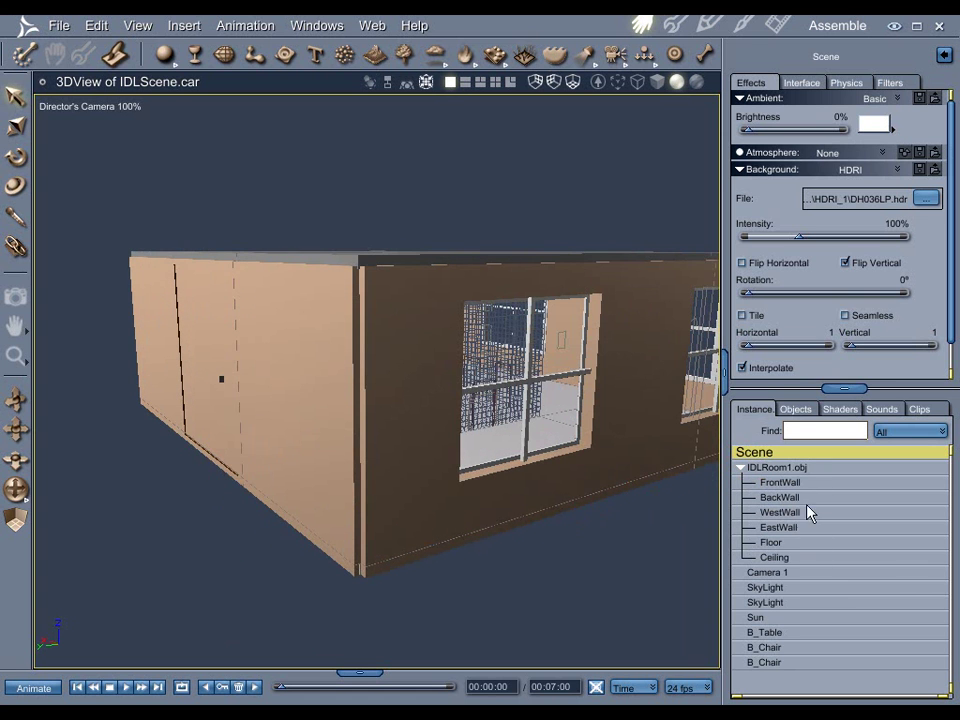
{"action": "middle_click_drag", "start_coordinate": [645, 511], "coordinate": [591, 506]}
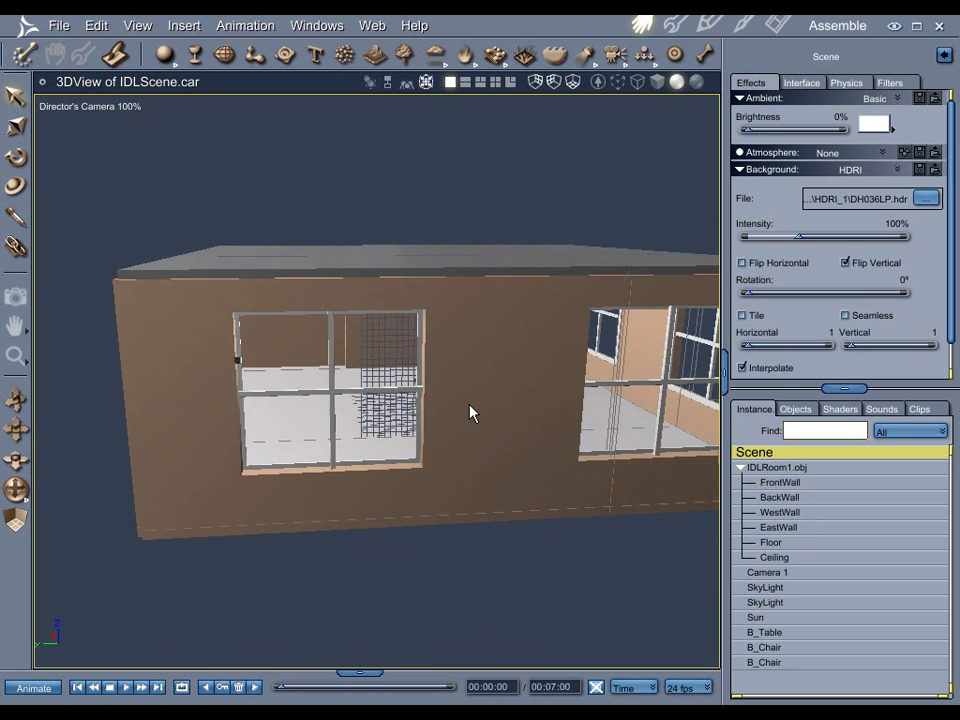
Step: Select the FrontWall, BackWall and WestWall parts of IDLRoom1.obj one after another to show them as separate objects
{"action": "left_click", "coordinate": [795, 483]}
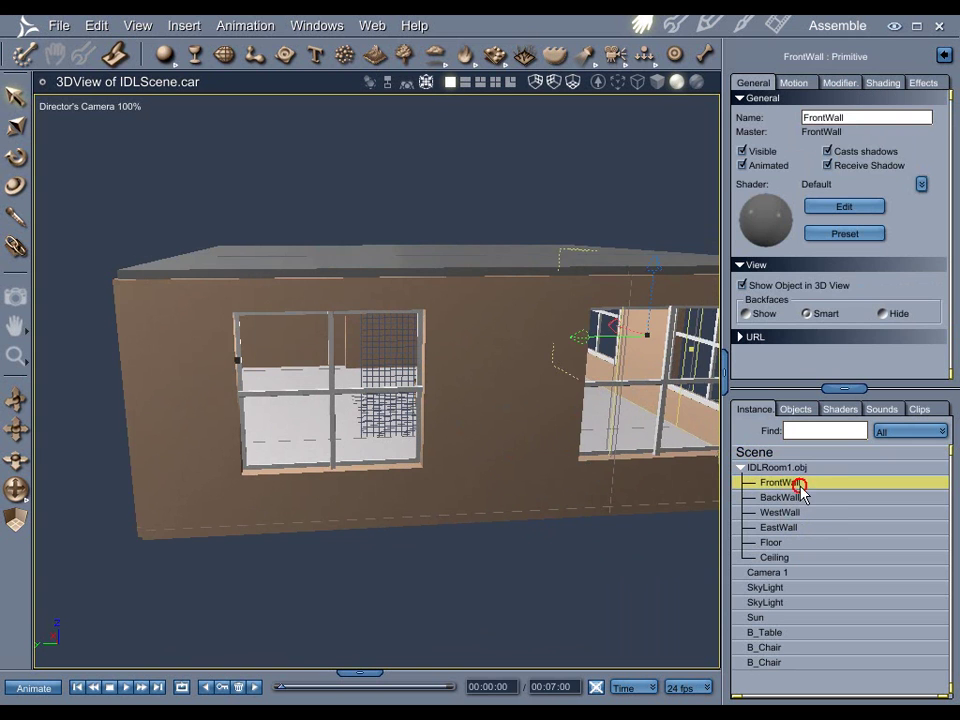
{"action": "left_click", "coordinate": [791, 497]}
{"action": "left_click", "coordinate": [786, 512]}
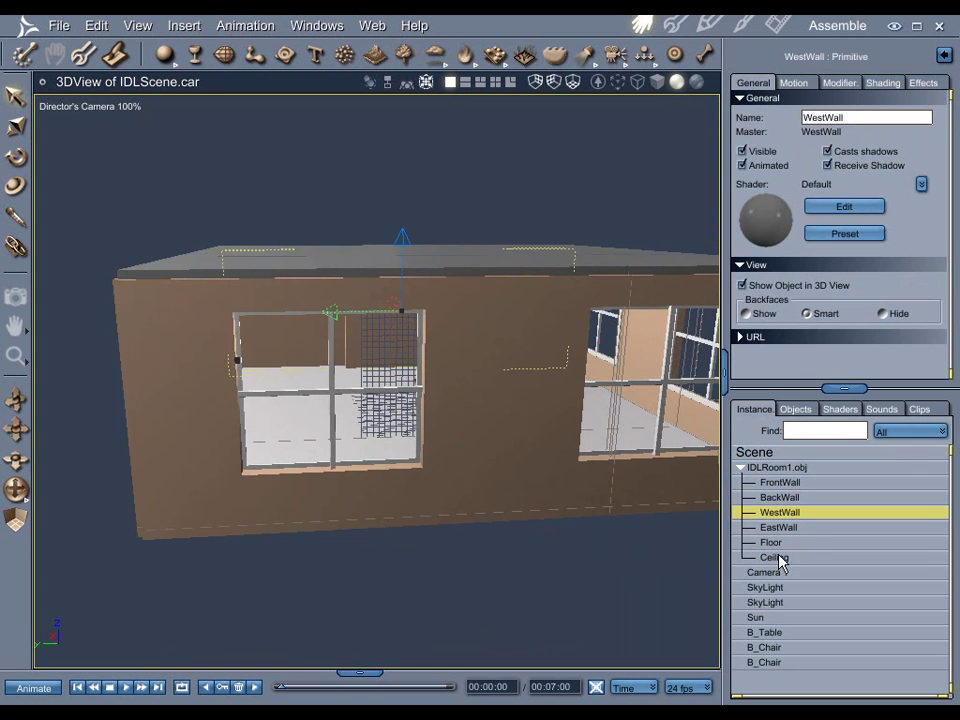
Step: Open the Ceiling in the Model room, examine its subdivided mesh and thickness, and return to the Assemble room
{"action": "left_click", "coordinate": [774, 557]}
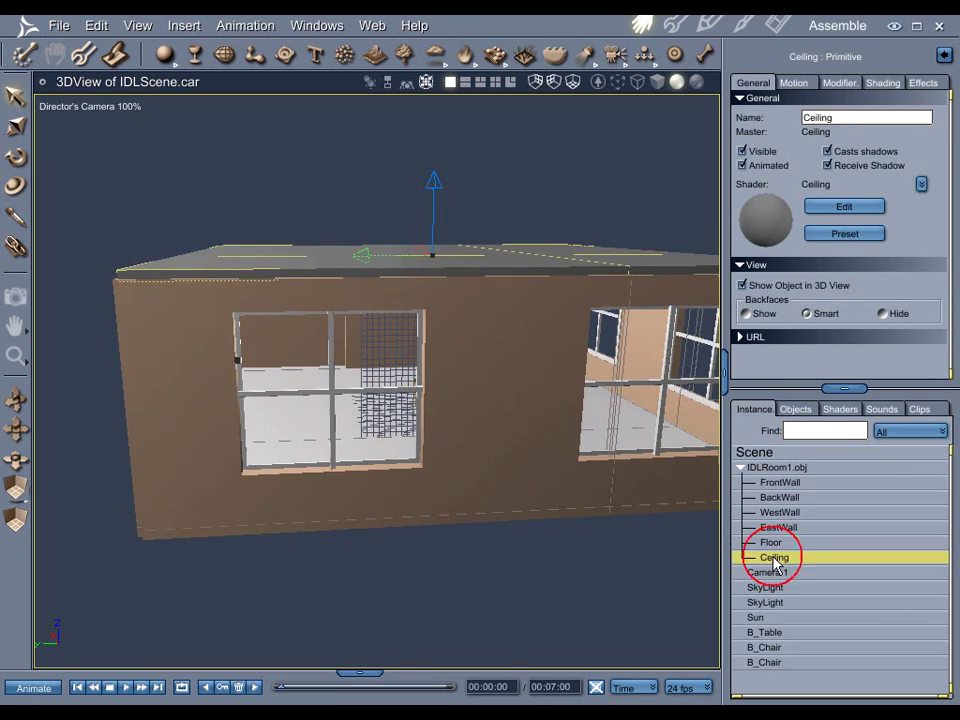
{"action": "double_click", "coordinate": [774, 558]}
{"action": "middle_click_drag", "start_coordinate": [576, 401], "coordinate": [505, 395]}
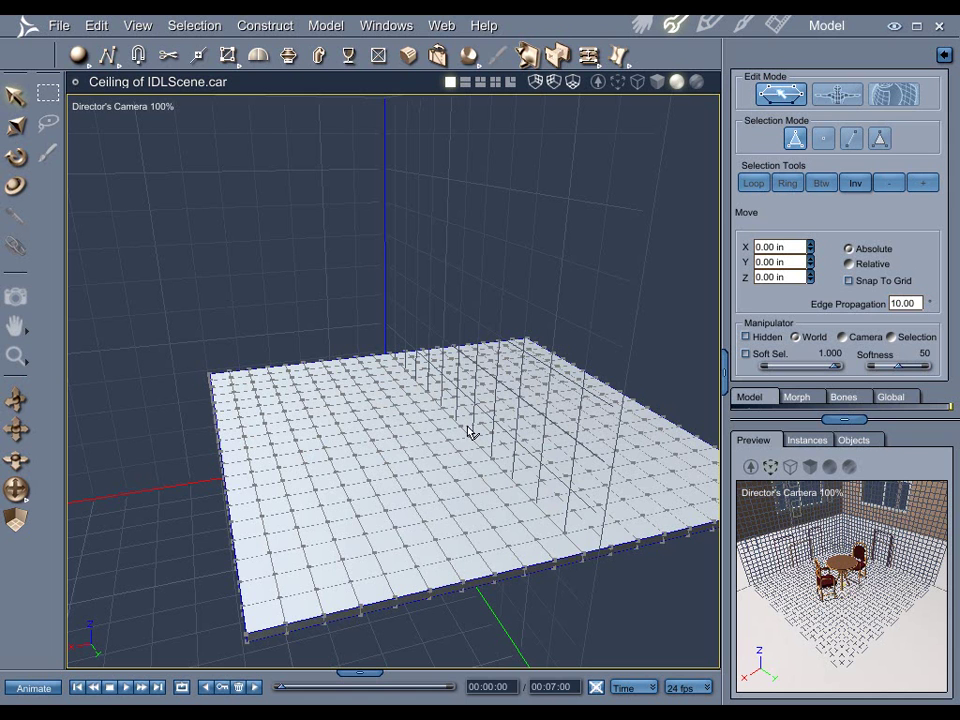
{"action": "left_click", "coordinate": [640, 30]}
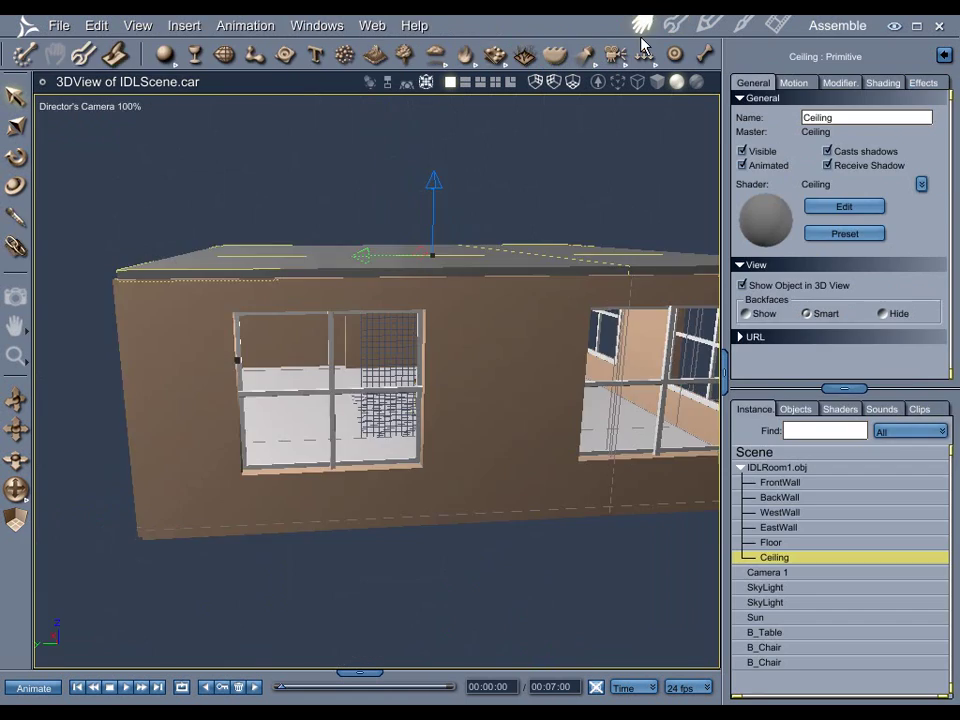
Step: Select the EastWall part of IDLRoom1.obj and pull it straight outward, away from the rest of the building
{"action": "left_click", "coordinate": [777, 543]}
{"action": "left_click", "coordinate": [779, 527]}
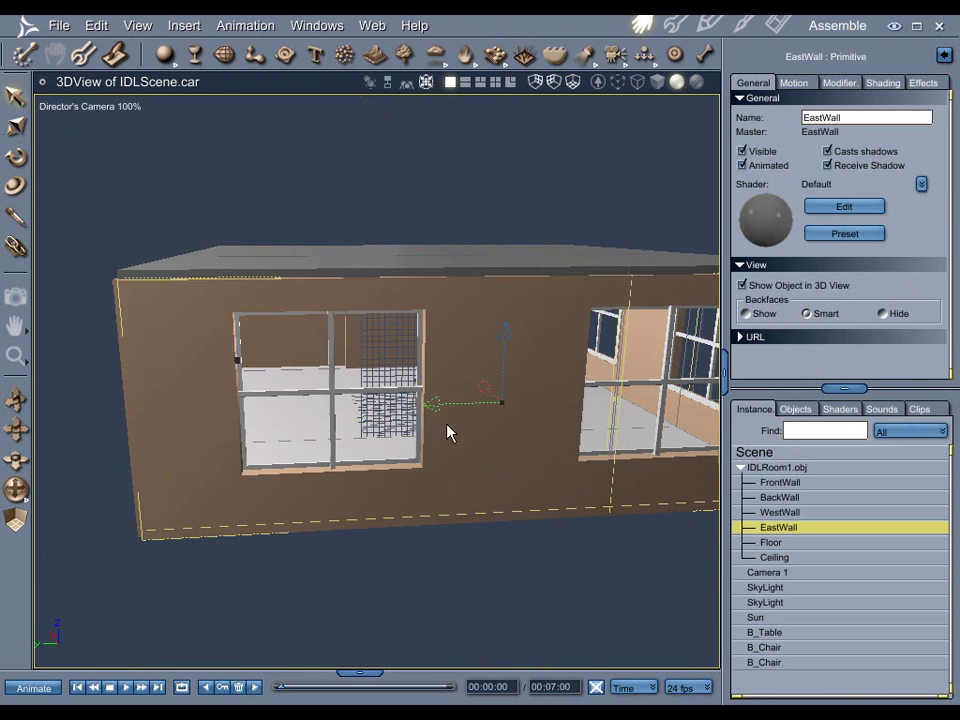
{"action": "left_click_drag", "start_coordinate": [478, 439], "coordinate": [514, 450]}
{"action": "left_click_drag", "start_coordinate": [476, 396], "coordinate": [566, 381]}
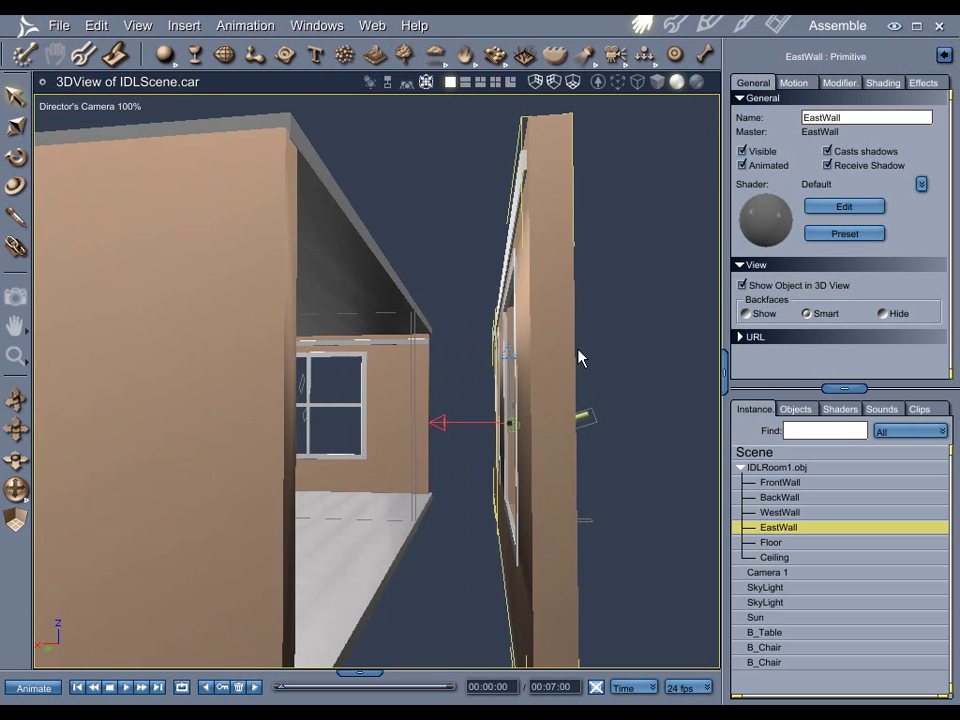
Step: Examine the detached EastWall's thickness and window openings, put it back against the building, and view the outside corner
{"action": "left_click_drag", "start_coordinate": [596, 358], "coordinate": [588, 372]}
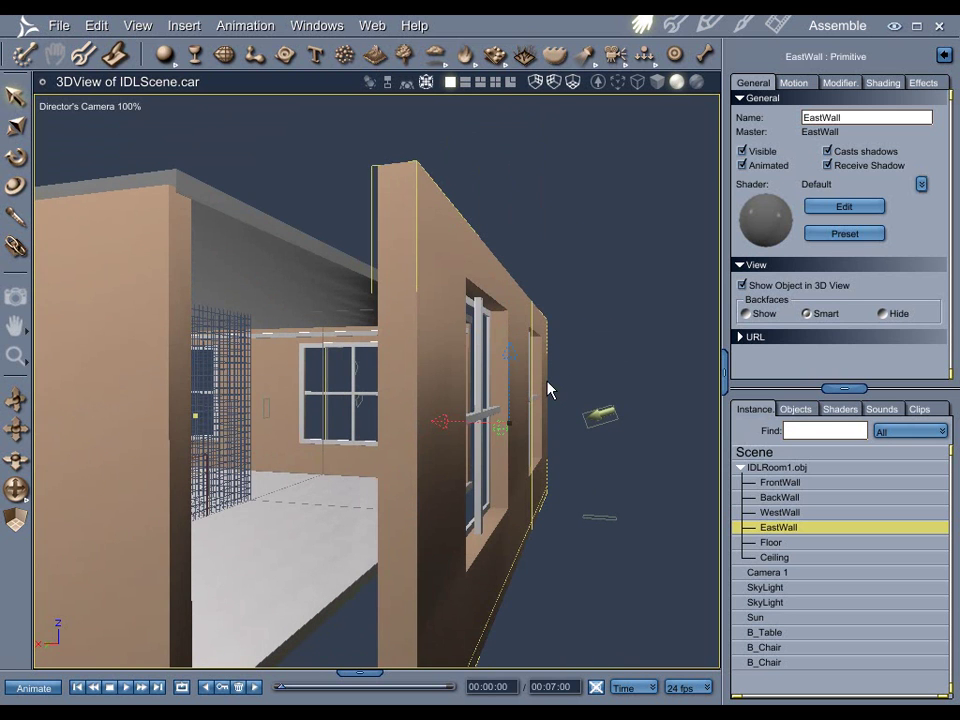
{"action": "mouse_move", "coordinate": [549, 392]}
{"action": "left_mouse_down"}
{"action": "mouse_move", "coordinate": [544, 379]}
{"action": "mouse_move", "coordinate": [542, 390]}
{"action": "left_mouse_up"}
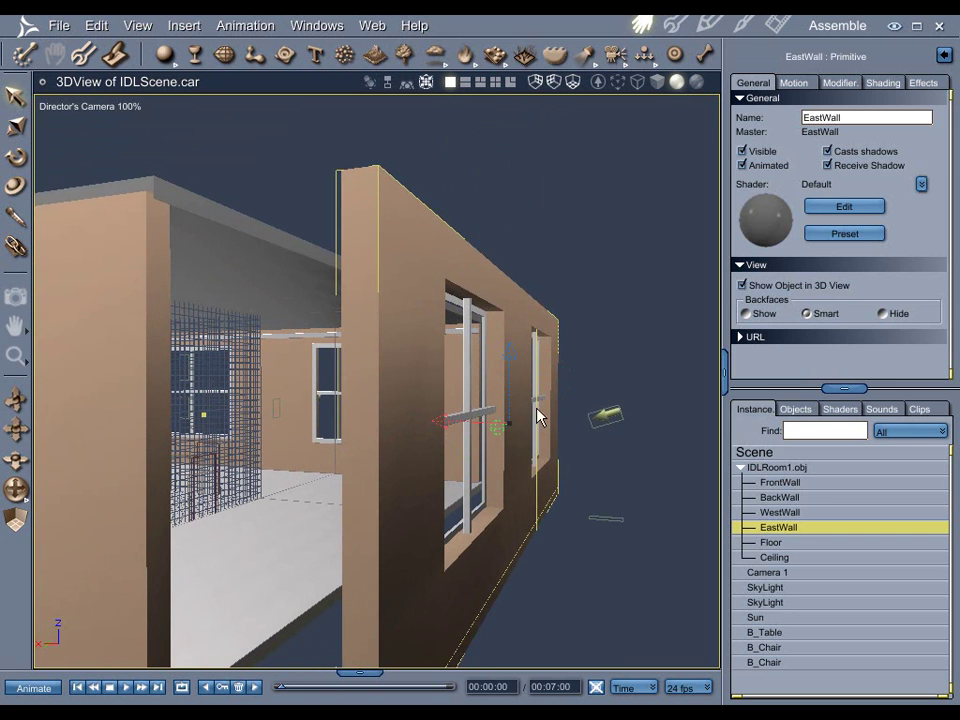
{"action": "mouse_move", "coordinate": [542, 439]}
{"action": "left_mouse_down"}
{"action": "mouse_move", "coordinate": [546, 431]}
{"action": "mouse_move", "coordinate": [555, 441]}
{"action": "left_mouse_up"}
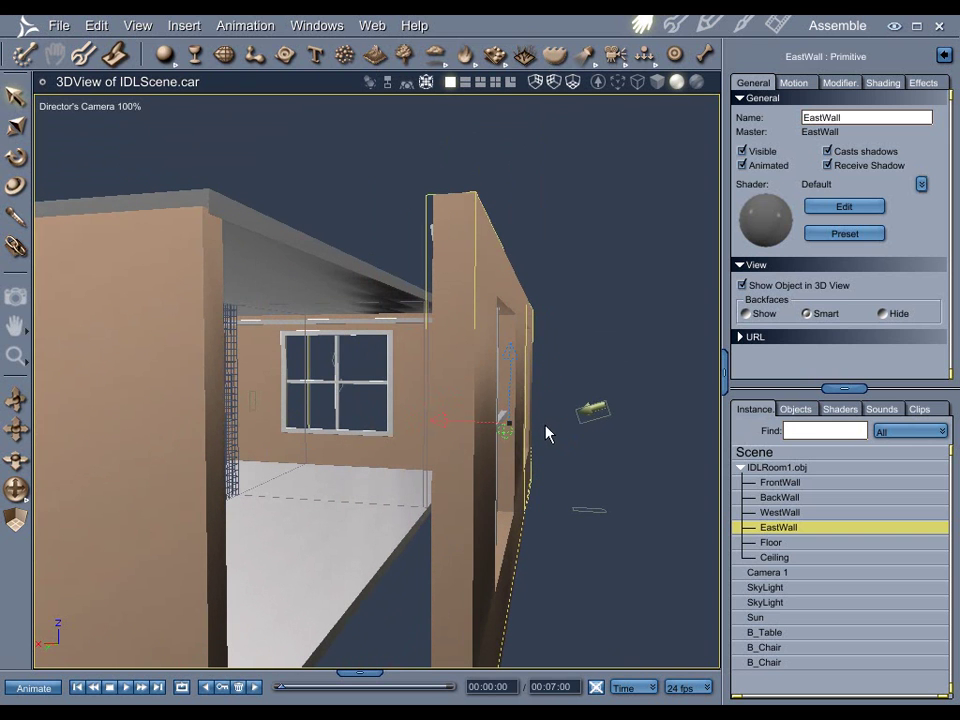
{"action": "left_click_drag", "start_coordinate": [538, 433], "coordinate": [555, 445]}
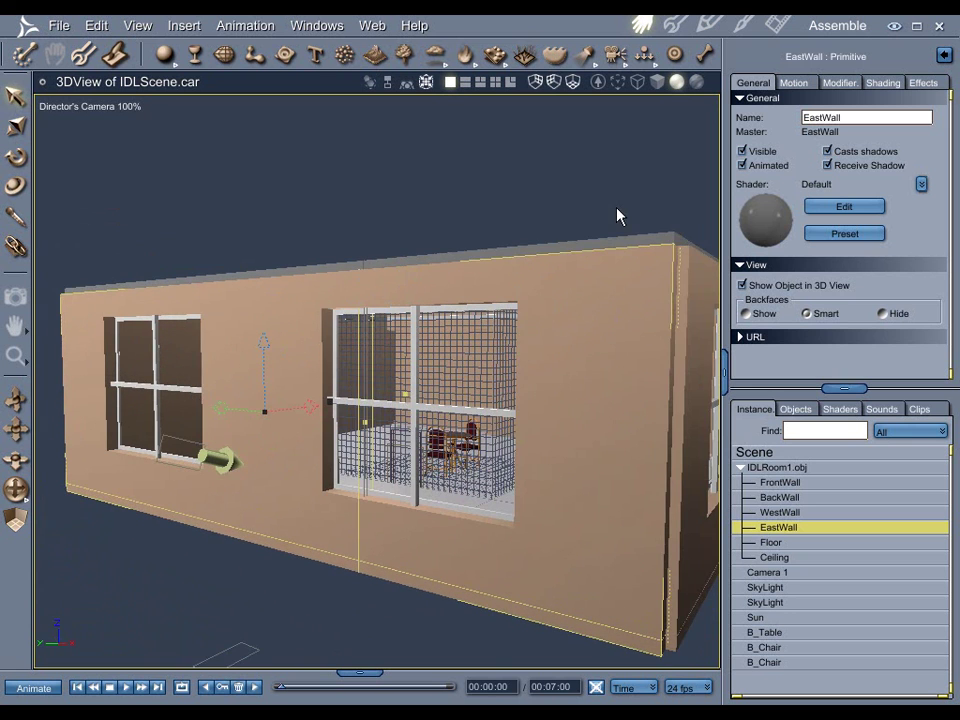
{"action": "left_click_drag", "start_coordinate": [617, 215], "coordinate": [578, 277]}
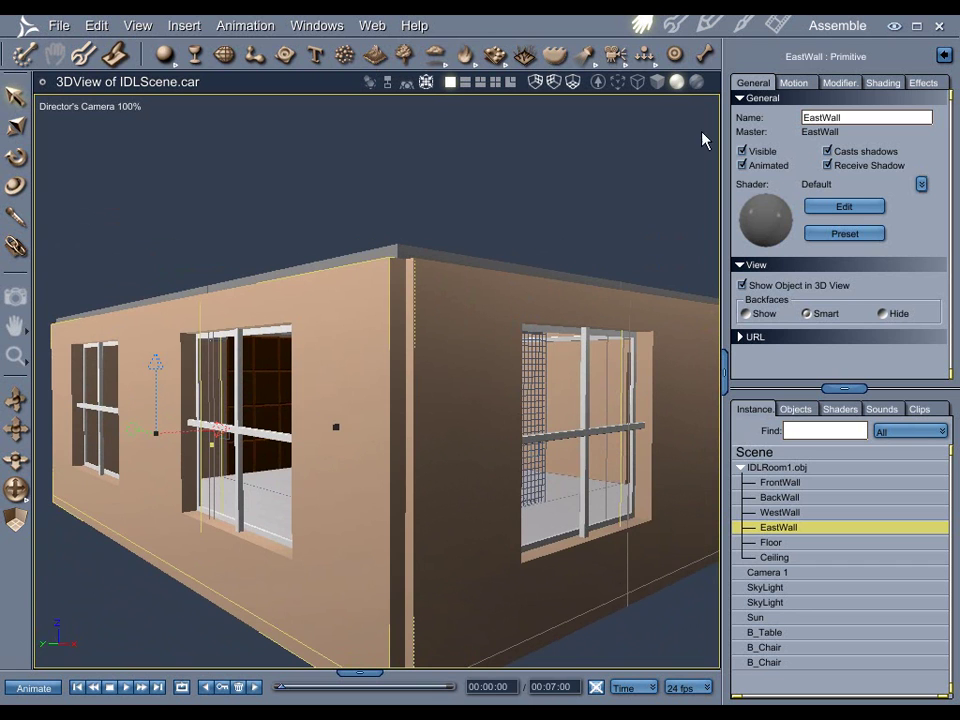
Step: Return to the Render room and examine the rendered image's ceiling, window frames, wall corner and floor
{"action": "left_click", "coordinate": [778, 22]}
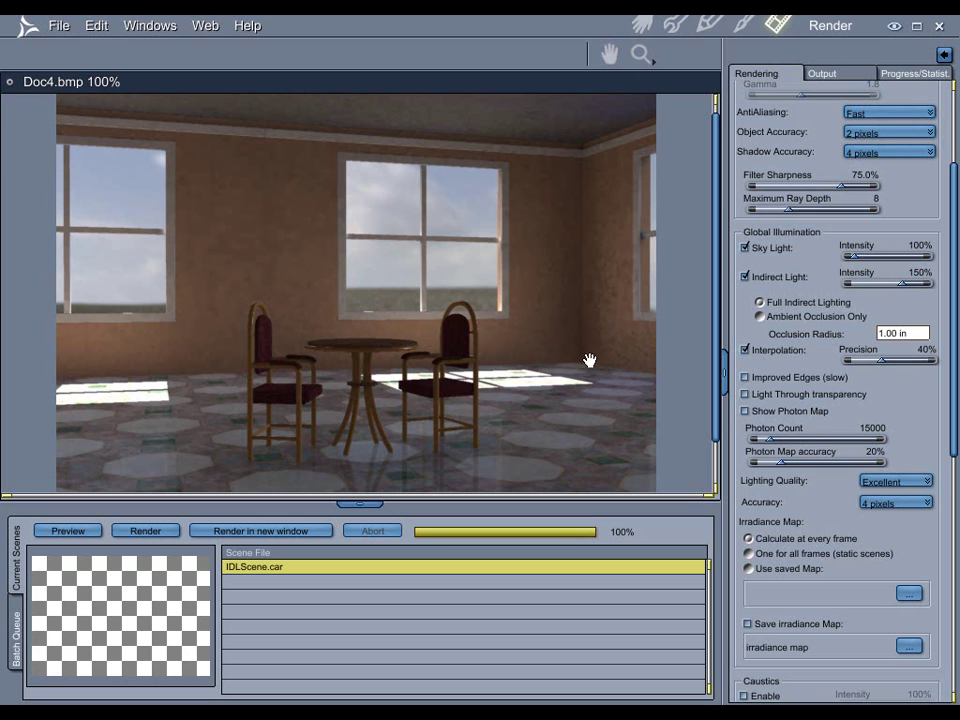
{"action": "left_click_drag", "start_coordinate": [585, 367], "coordinate": [585, 348]}
{"action": "scroll", "coordinate": [585, 348], "scroll_direction": "up", "scroll_amount": 1}
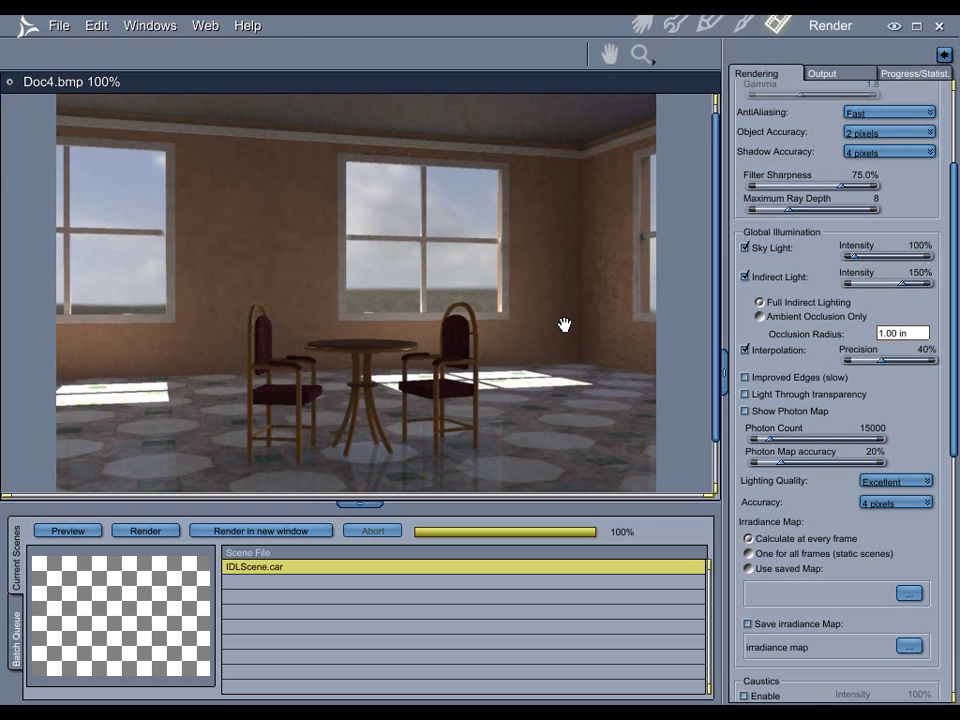
{"action": "left_click_drag", "start_coordinate": [617, 328], "coordinate": [619, 287]}
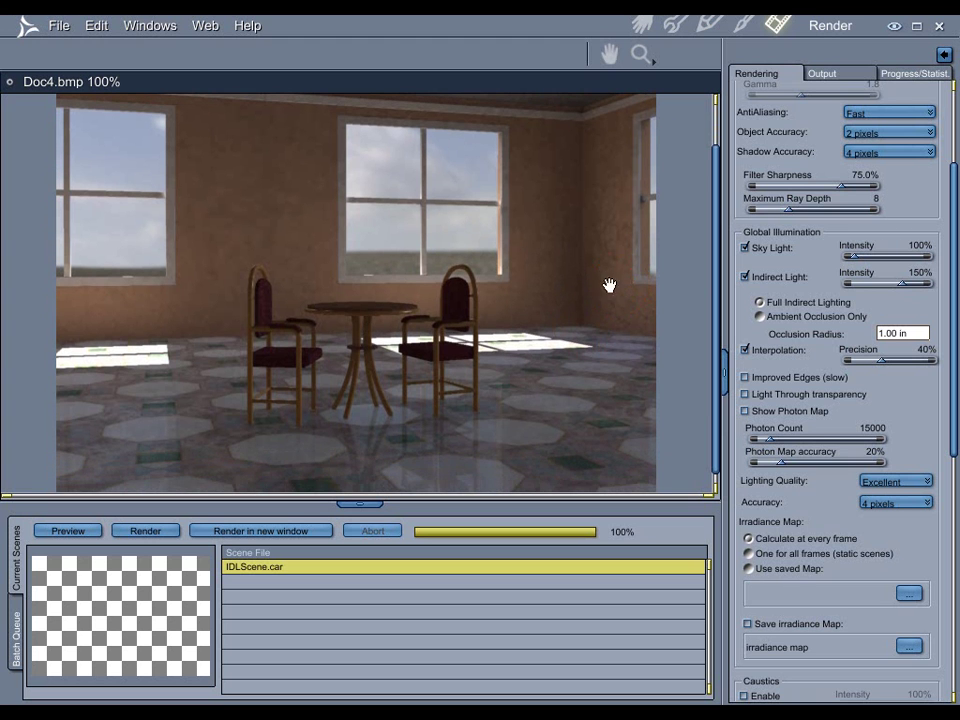
{"action": "left_click_drag", "start_coordinate": [568, 261], "coordinate": [576, 292]}
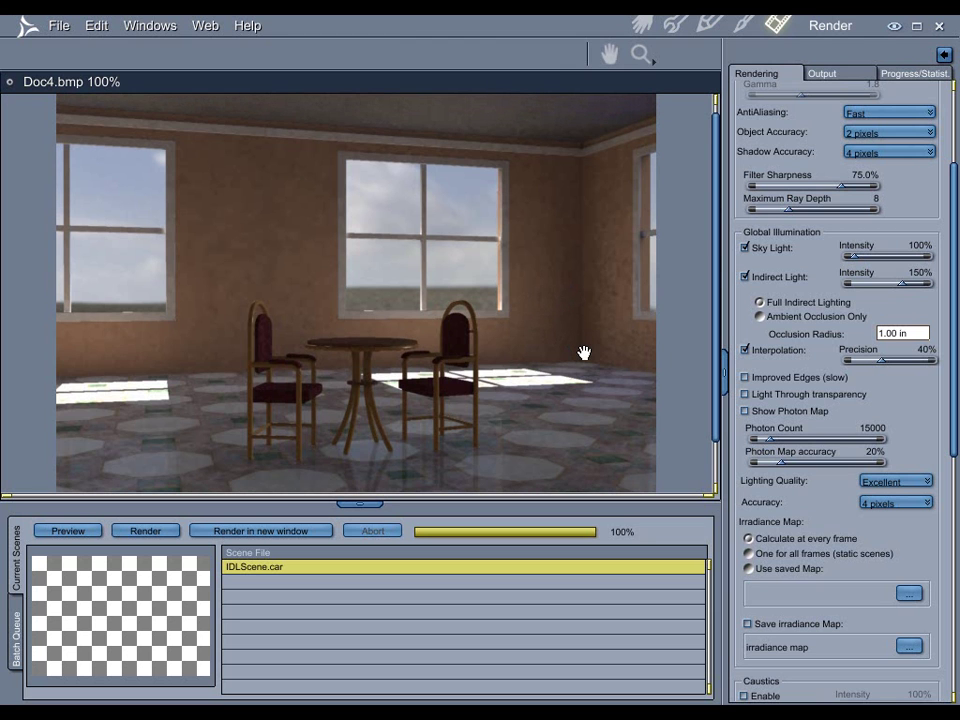
{"action": "scroll", "coordinate": [577, 358], "scroll_direction": "up", "scroll_amount": 2}
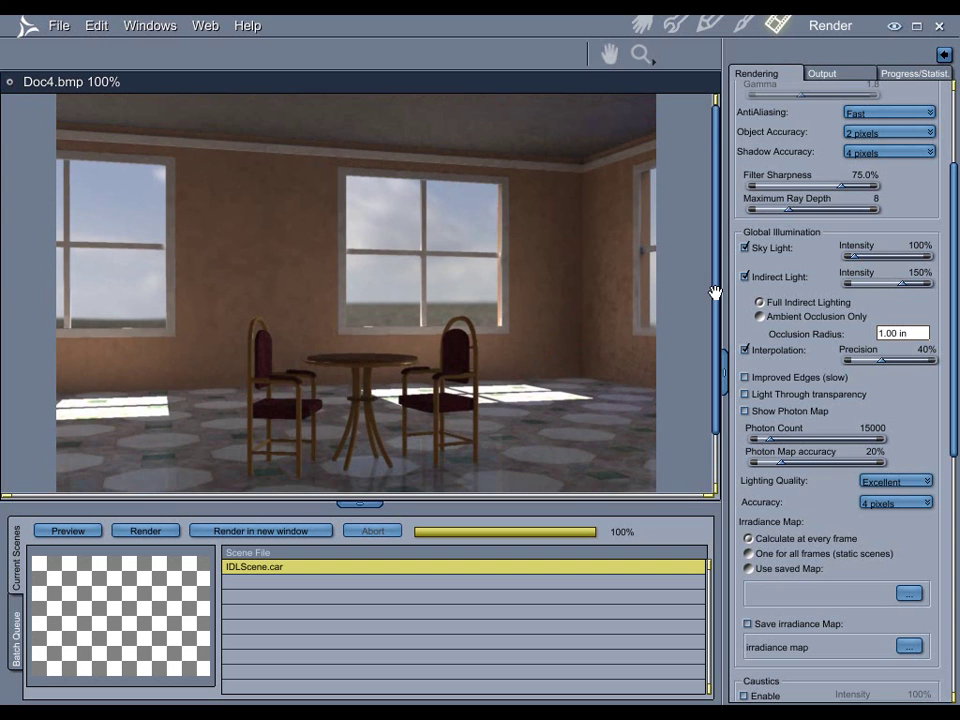
{"action": "mouse_move", "coordinate": [716, 290]}
{"action": "left_mouse_down"}
{"action": "mouse_move", "coordinate": [718, 336]}
{"action": "mouse_move", "coordinate": [714, 270]}
{"action": "left_mouse_up"}
{"action": "left_click_drag", "start_coordinate": [583, 347], "coordinate": [575, 305]}
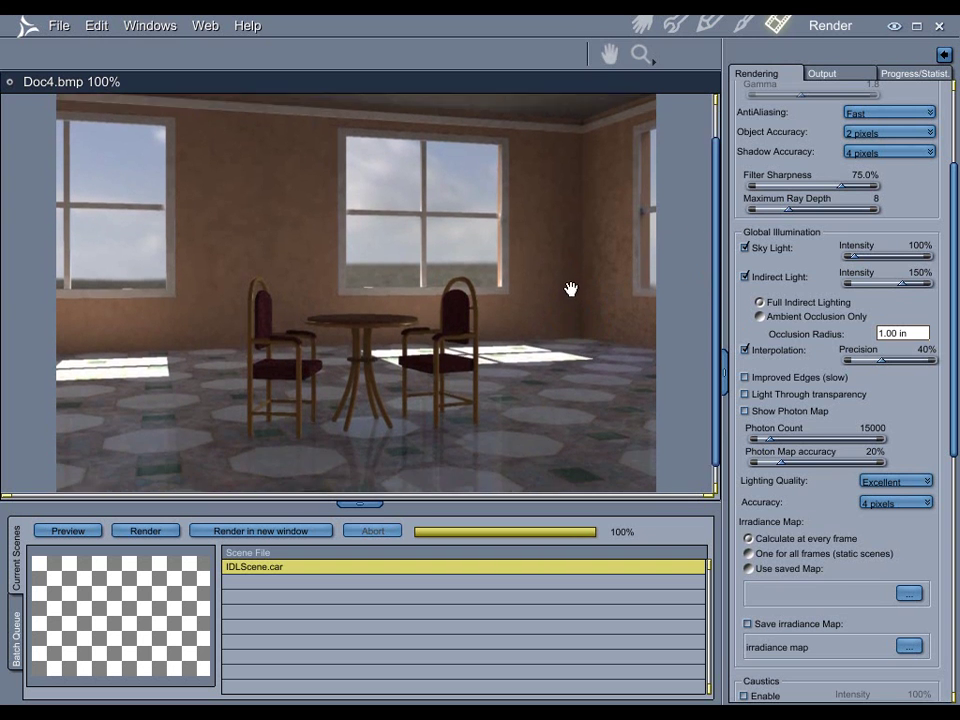
{"action": "left_click_drag", "start_coordinate": [571, 296], "coordinate": [574, 324]}
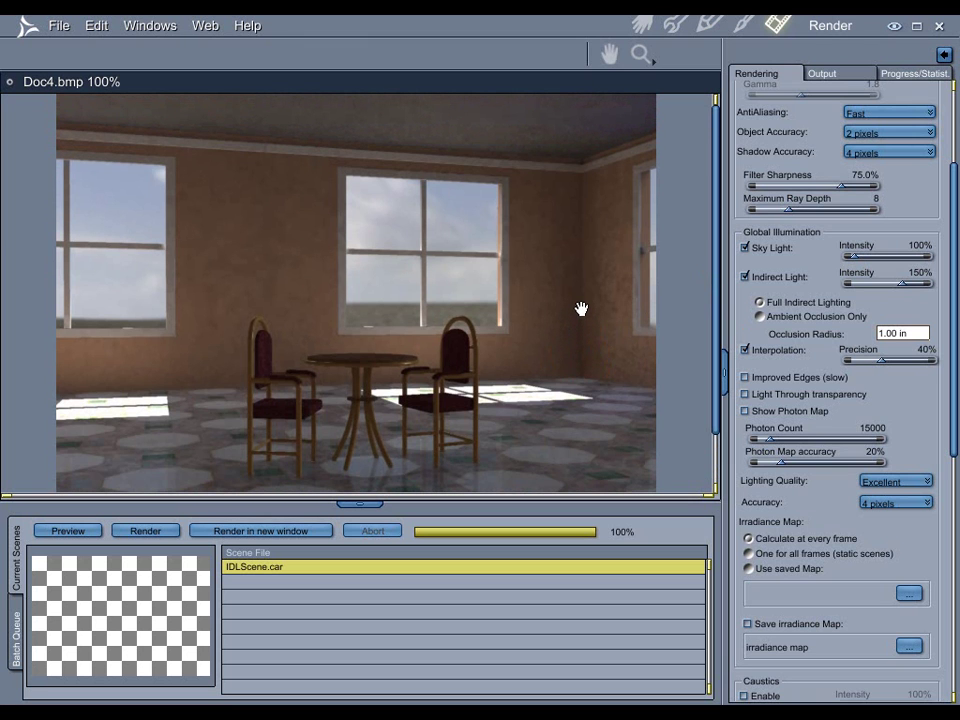